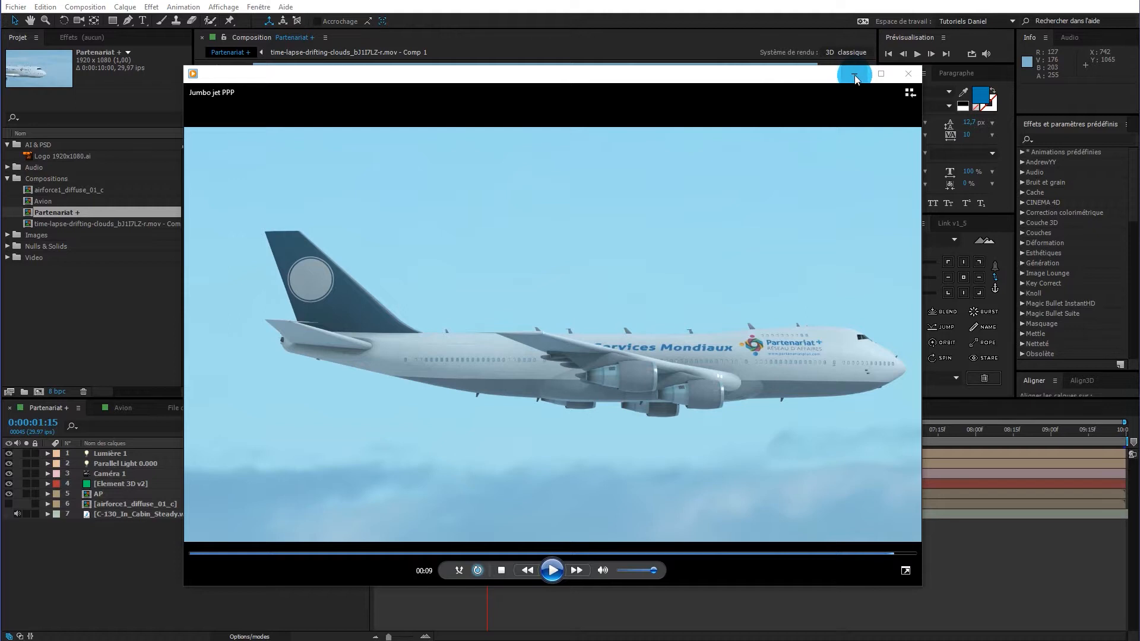
Minimize the video player and open the Element scene setup of the Element 3D v2 layer in the Avion composition.
click(854, 73)
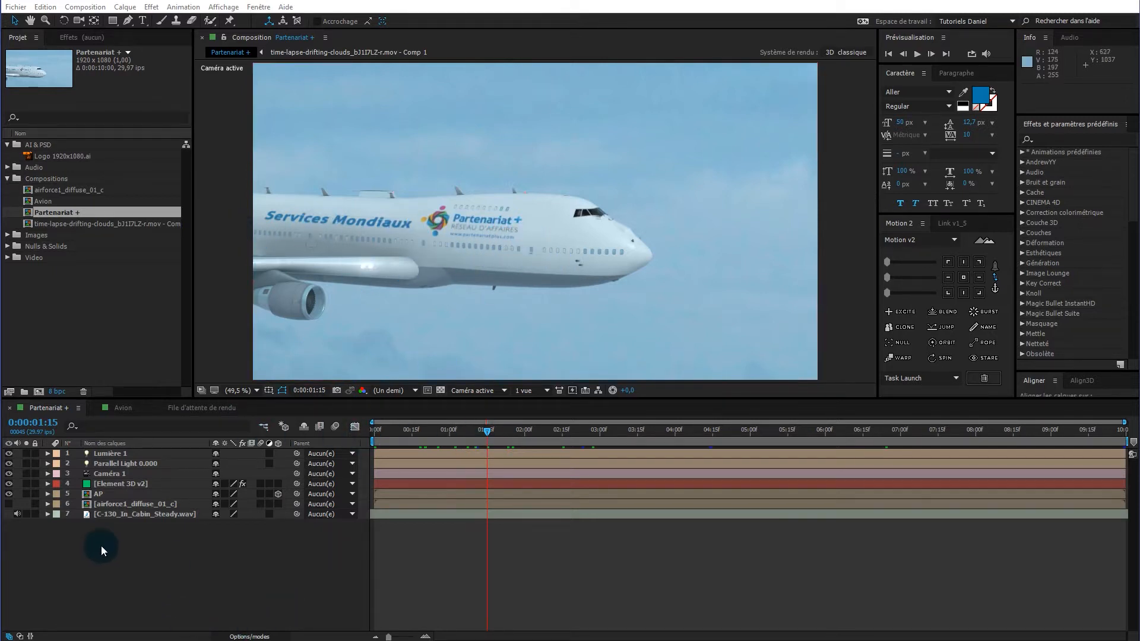
click(121, 408)
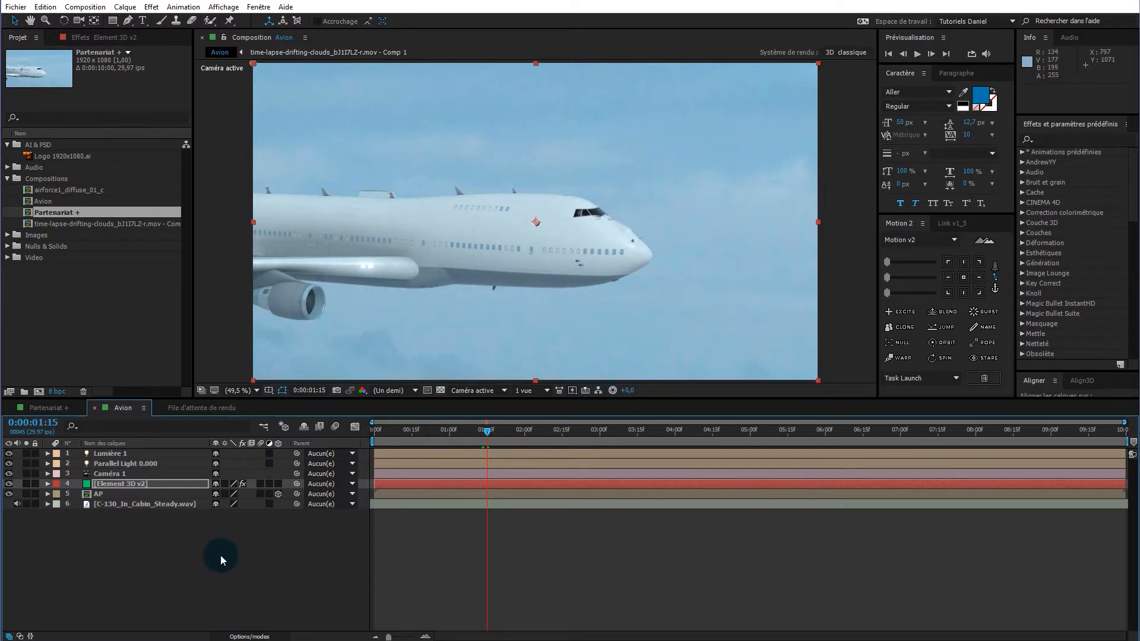
click(118, 485)
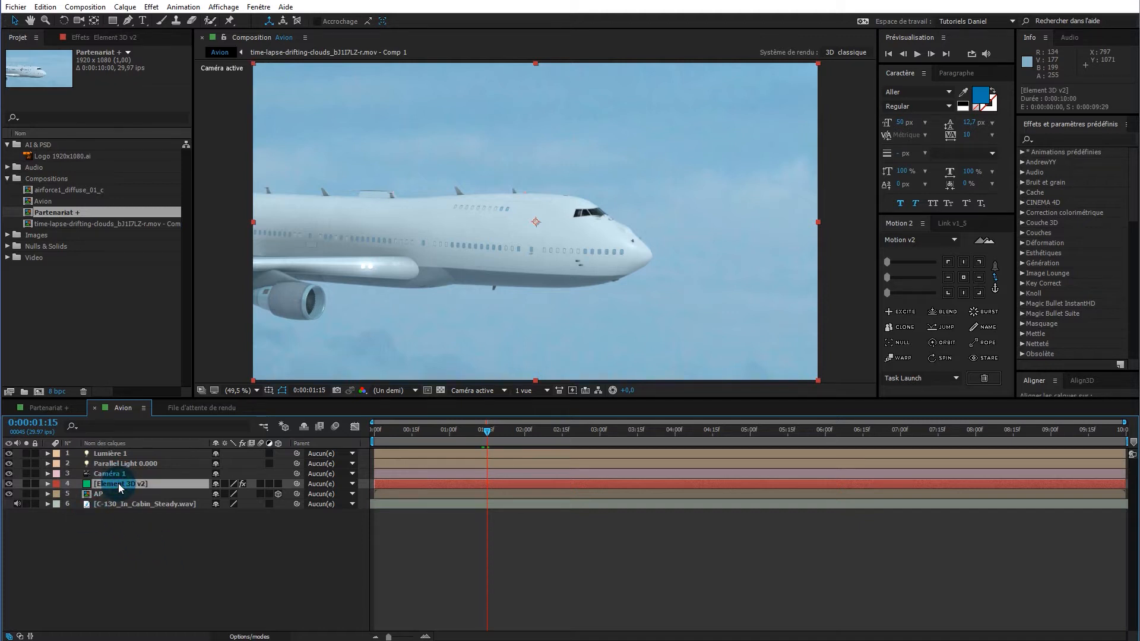
click(101, 37)
click(62, 89)
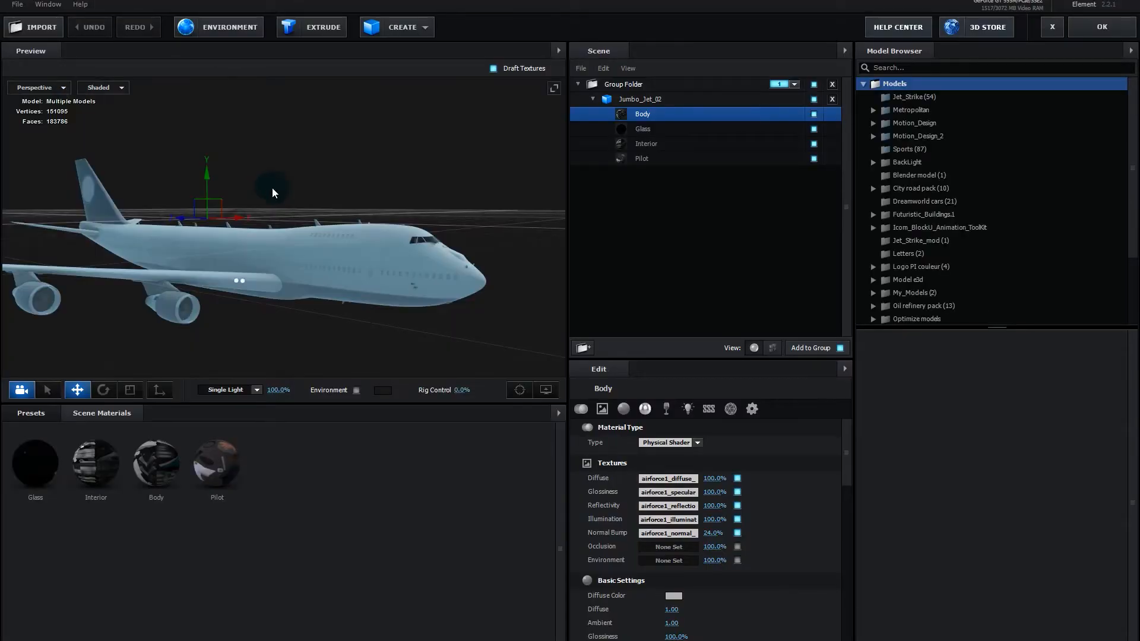
Open the diffuse texture channel of the Jumbo_Jet_02 model's Body material.
click(386, 285)
click(664, 99)
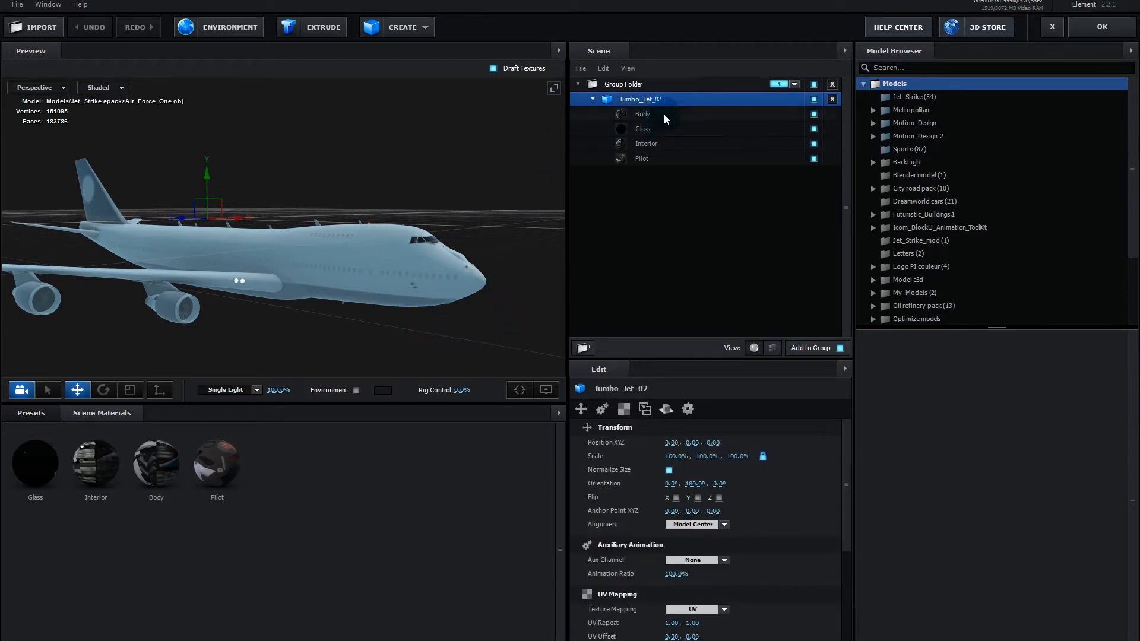
click(670, 113)
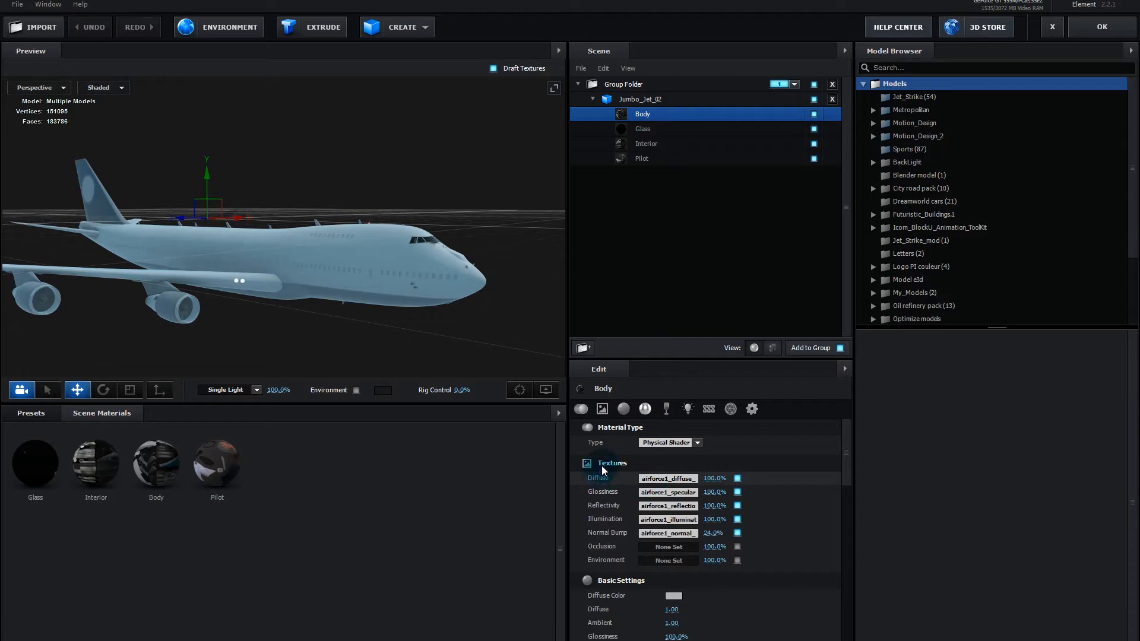
click(677, 482)
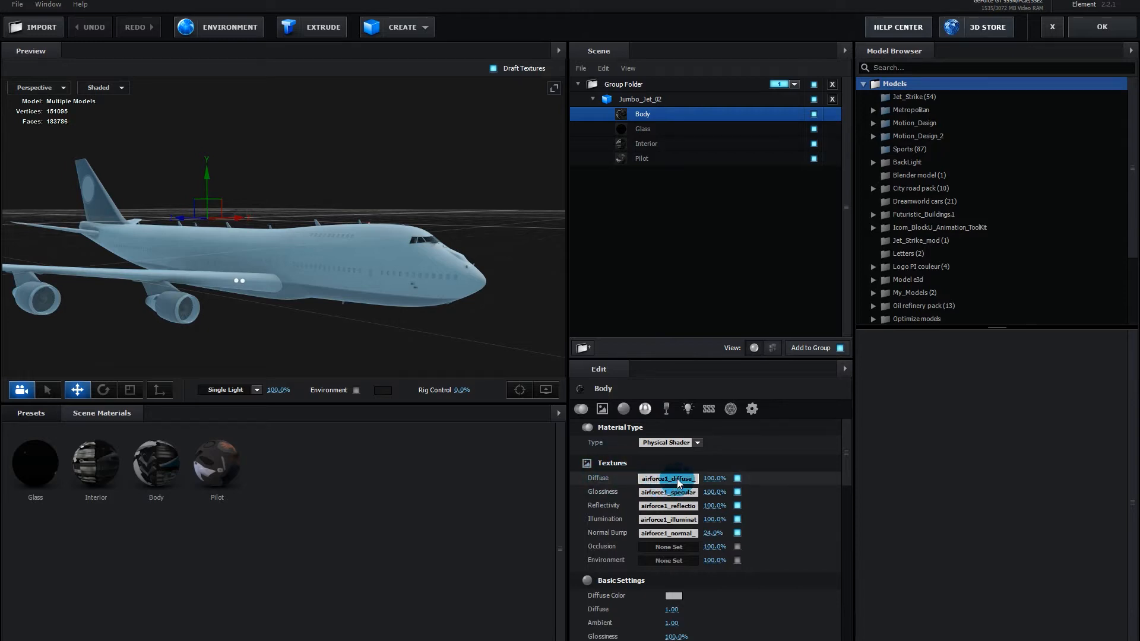
click(729, 407)
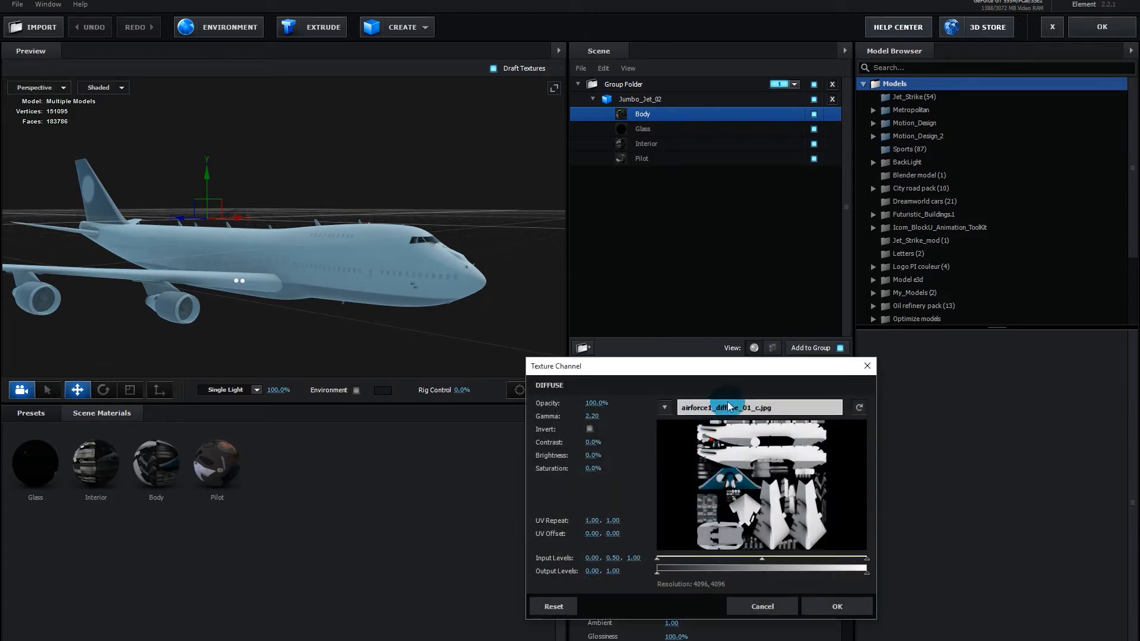
Show the diffuse texture file airforce1_diffuse_01_c.jpg in Explorer, and close the texture channel and the scene setup.
click(773, 409)
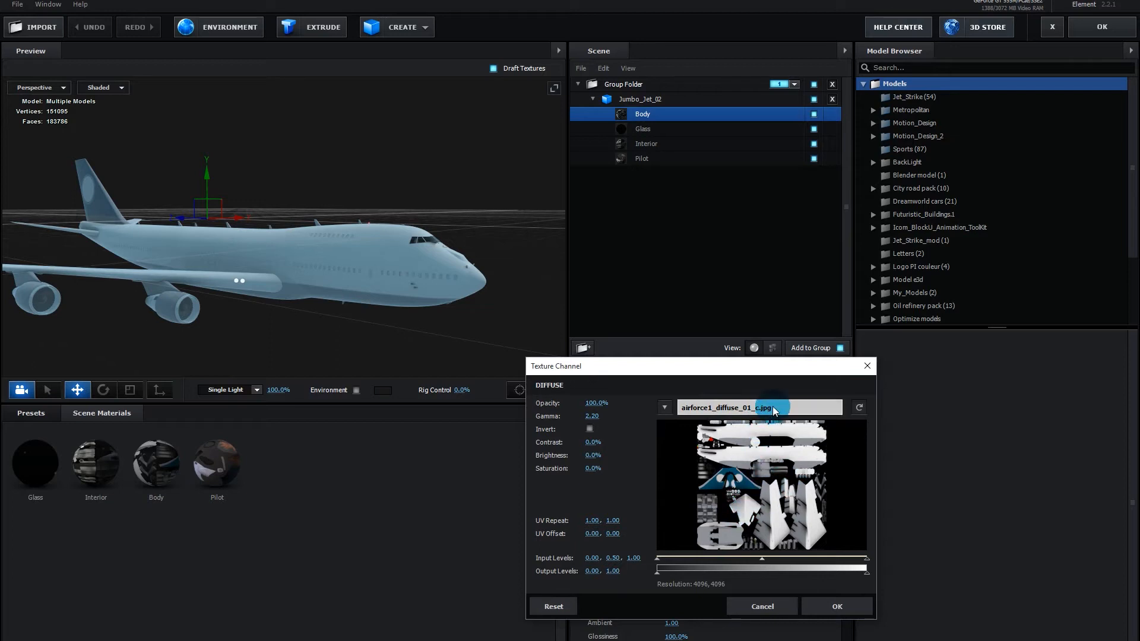
right_click(774, 410)
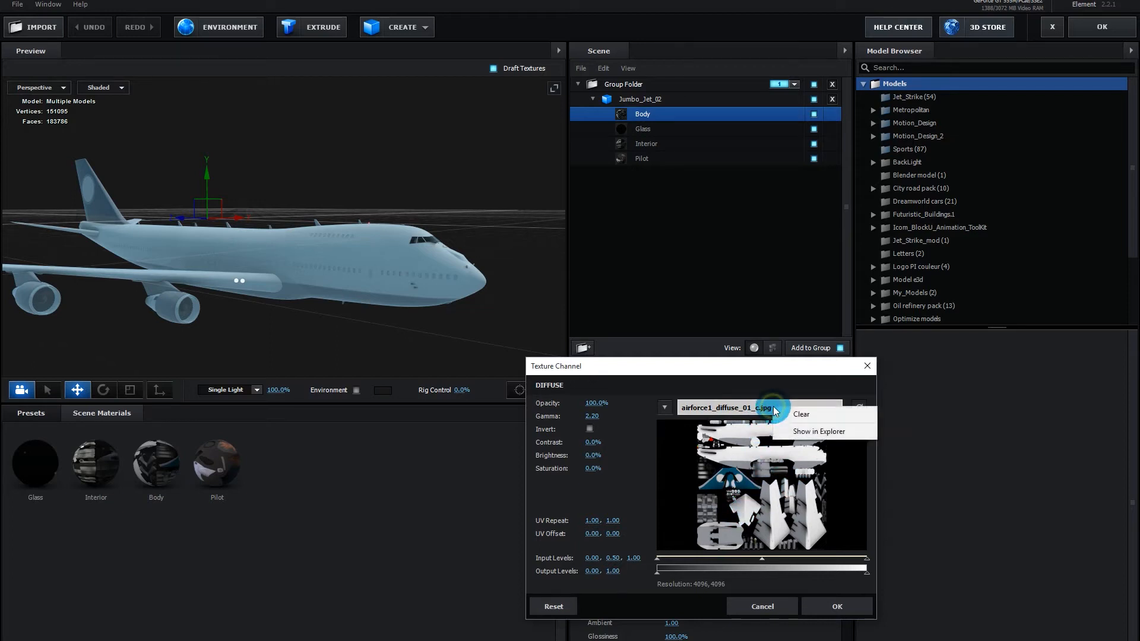
click(809, 432)
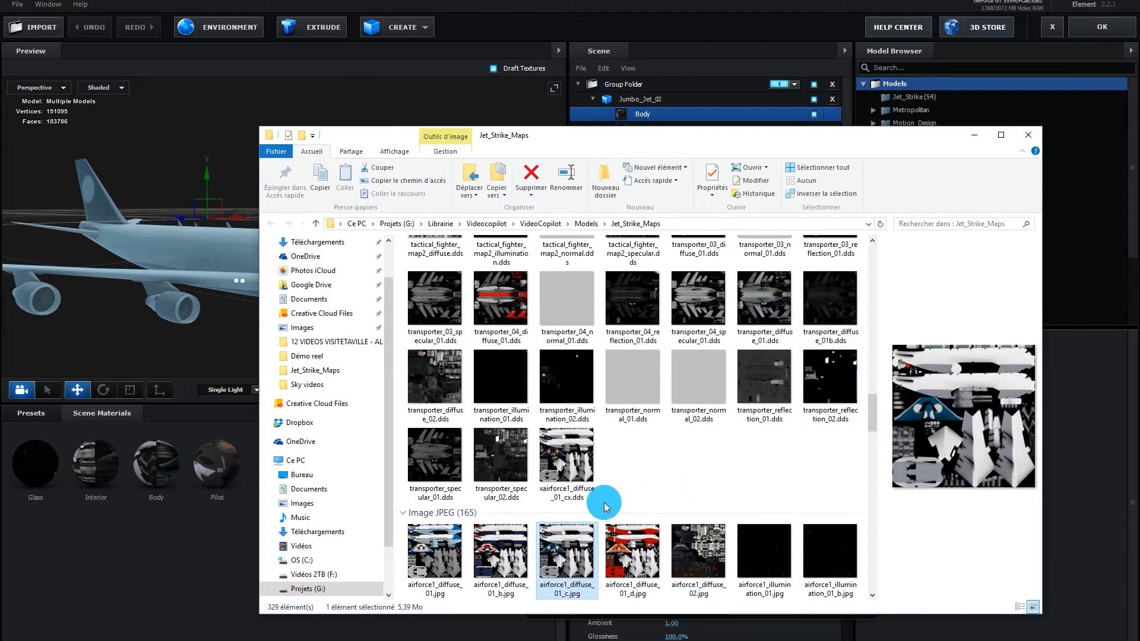
click(1076, 423)
click(834, 605)
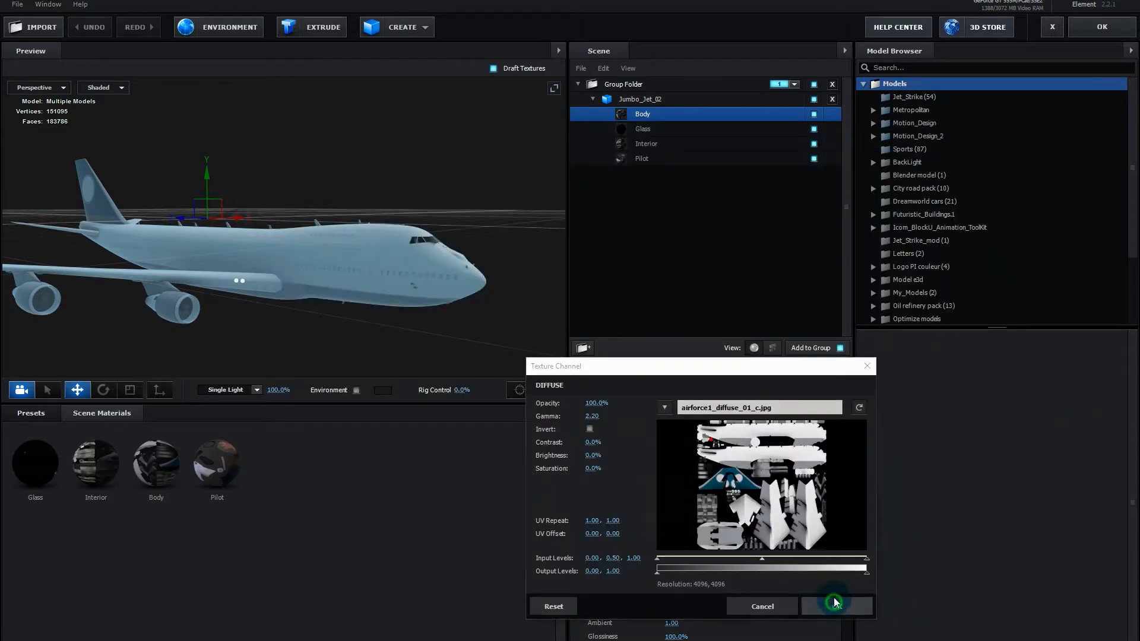
click(1097, 29)
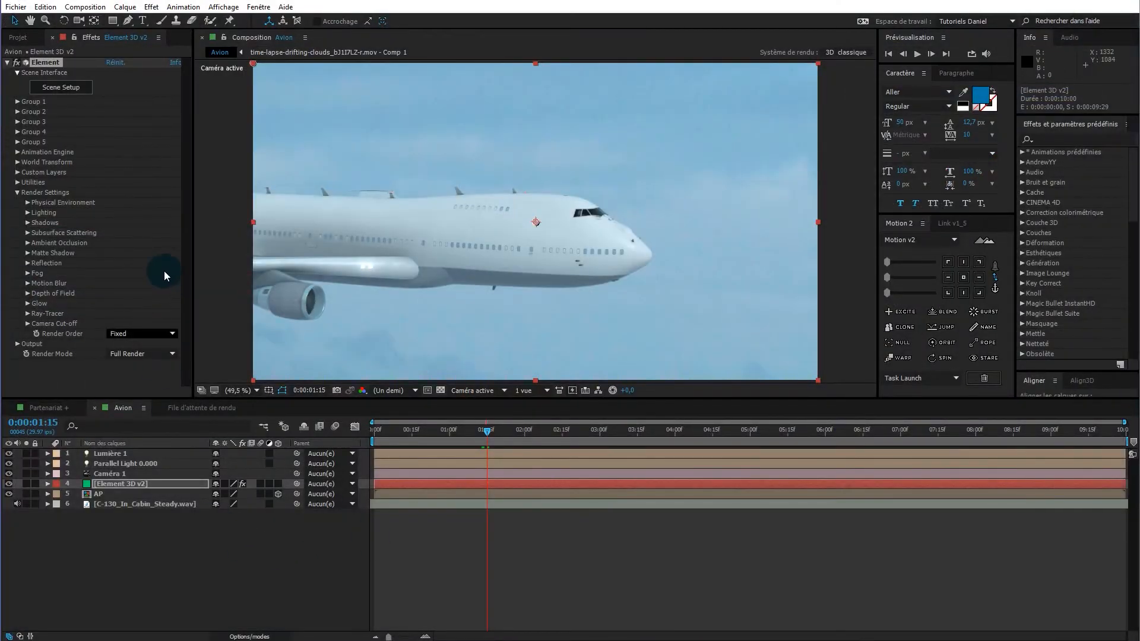
Import airforce1_diffuse_01_c.jpg from the Jet_Strike_Maps folder into the project and create a composition from it.
click(18, 37)
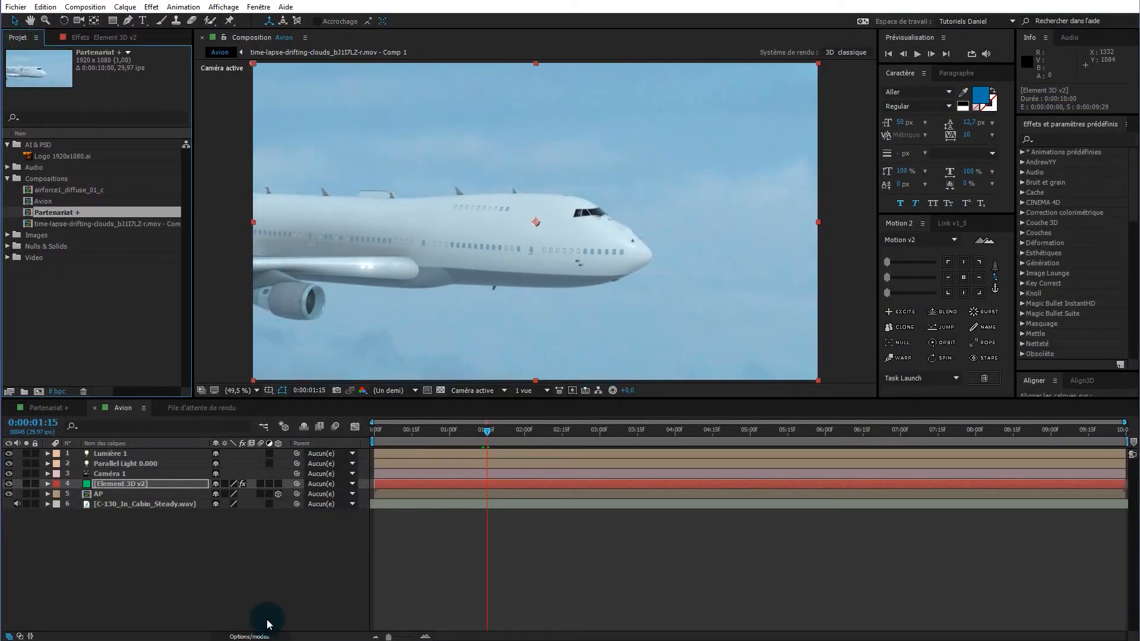
key(alt+Tab)
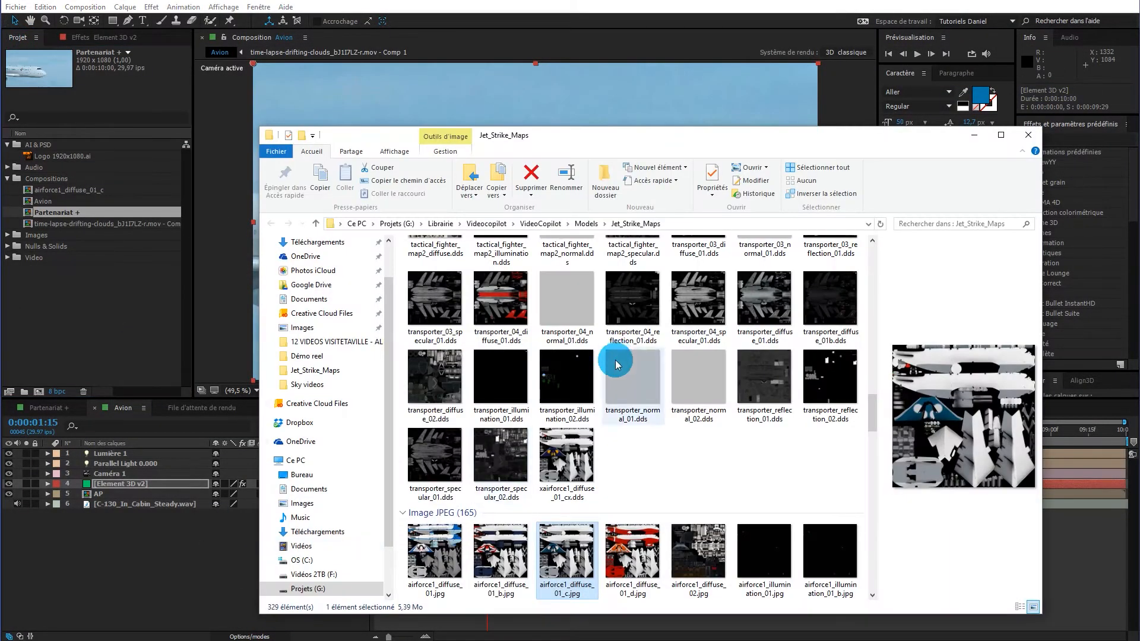
drag(567, 567, 91, 322)
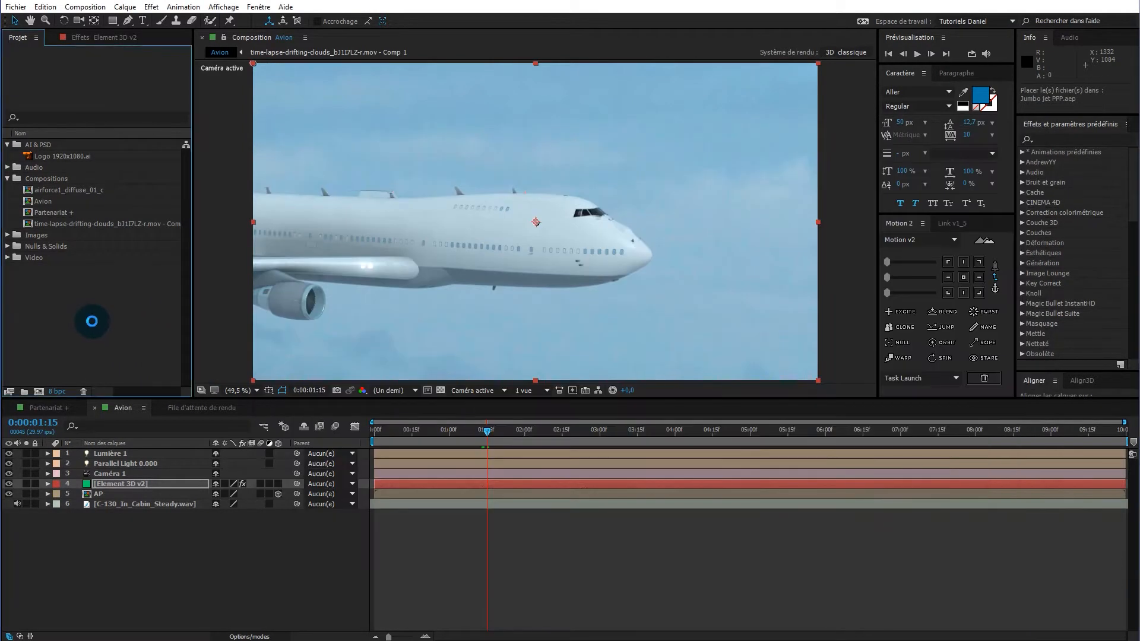
drag(82, 268, 39, 390)
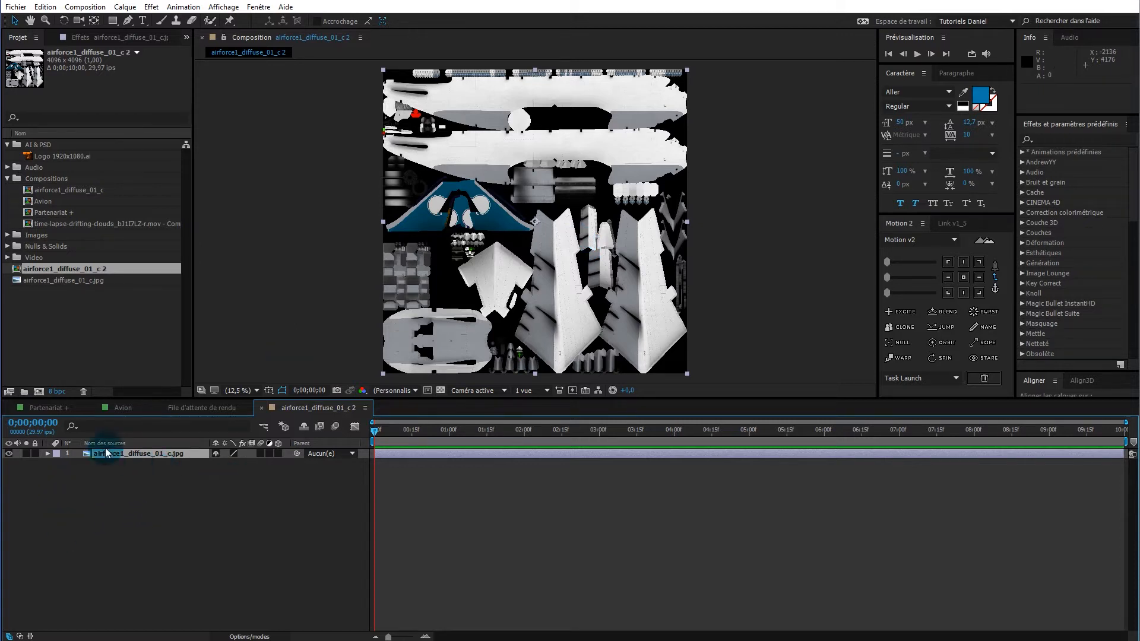
Add the airforce1_diffuse_01_c 2 composition as the lowest layer of the Avion composition and hide it.
click(121, 408)
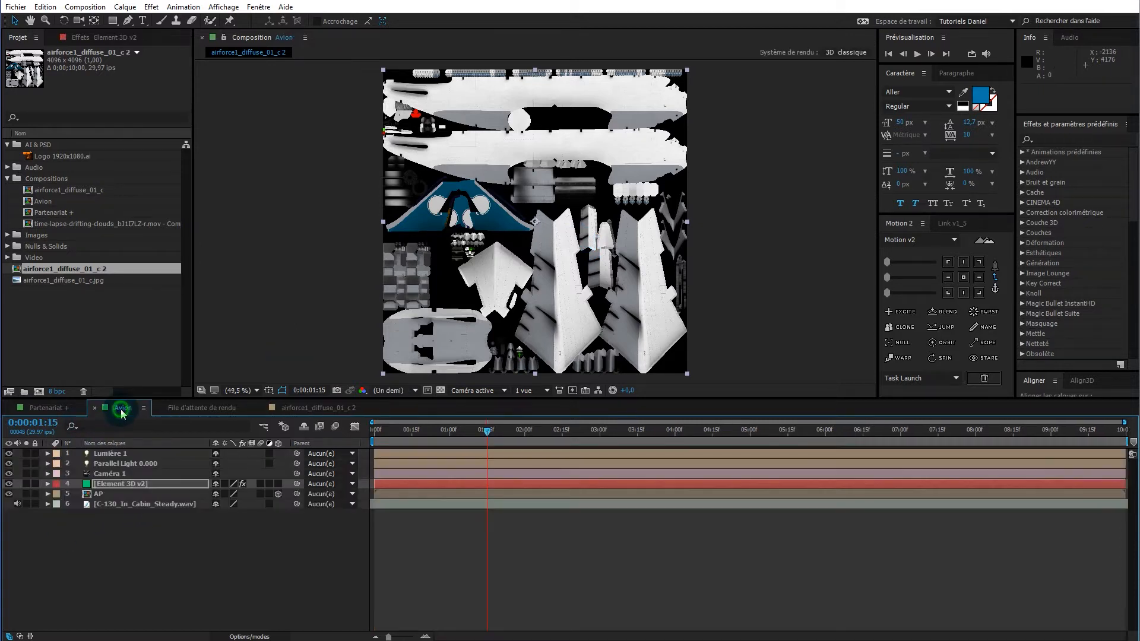
drag(64, 269, 145, 529)
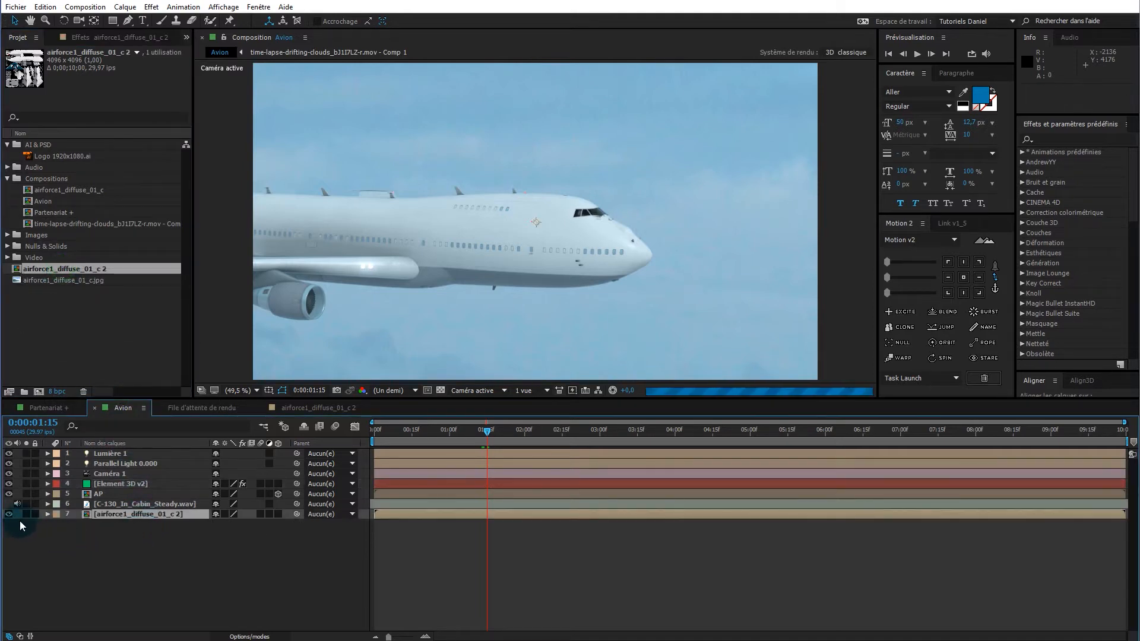
click(8, 515)
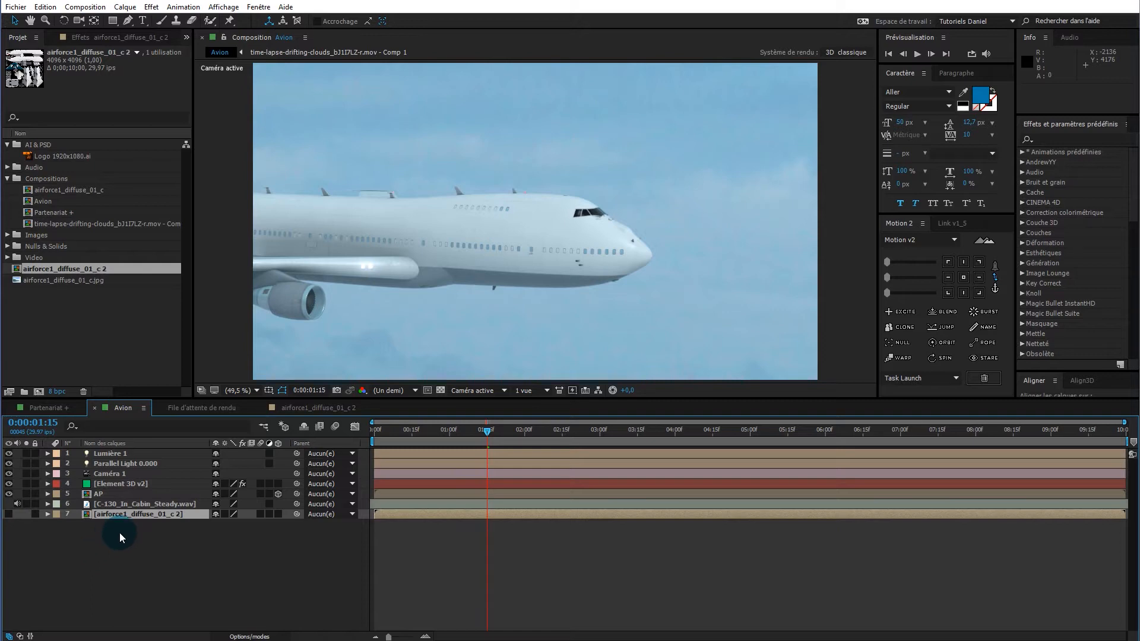
In the Element 3D v2 layer's custom texture maps, set Layer 2 to airforce1_diffuse_01_c 2.
click(125, 484)
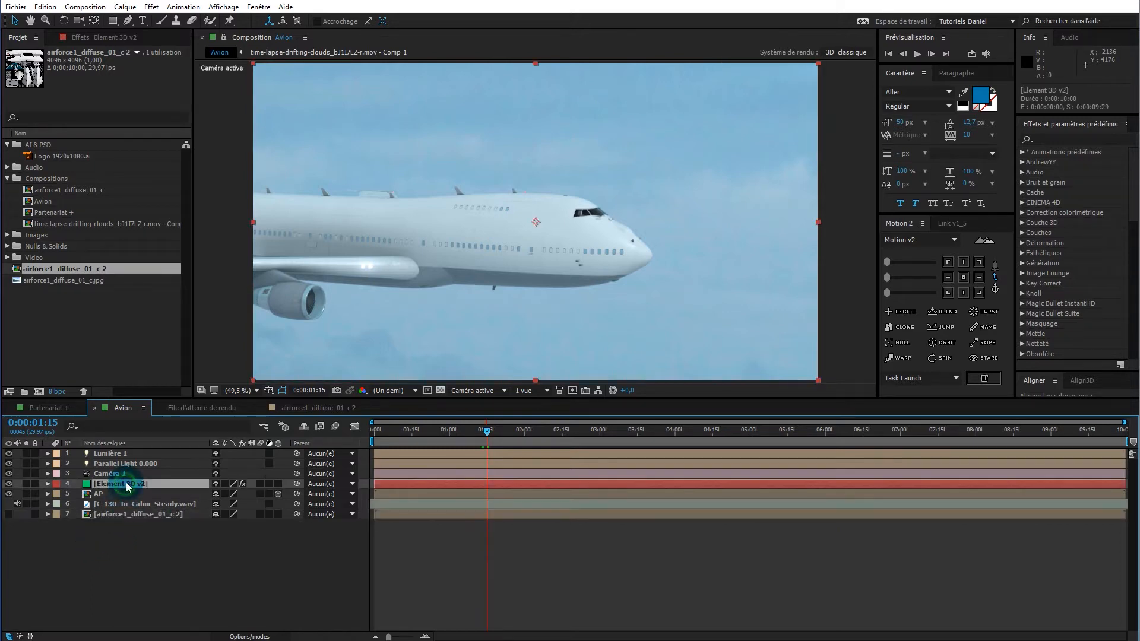
click(86, 41)
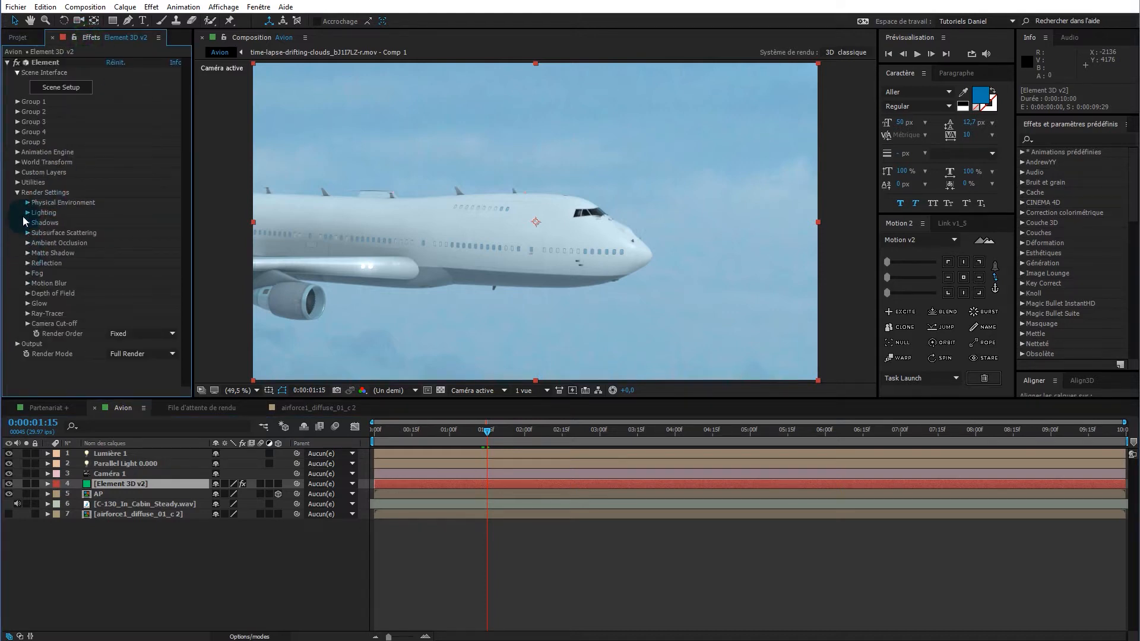
click(17, 193)
click(17, 173)
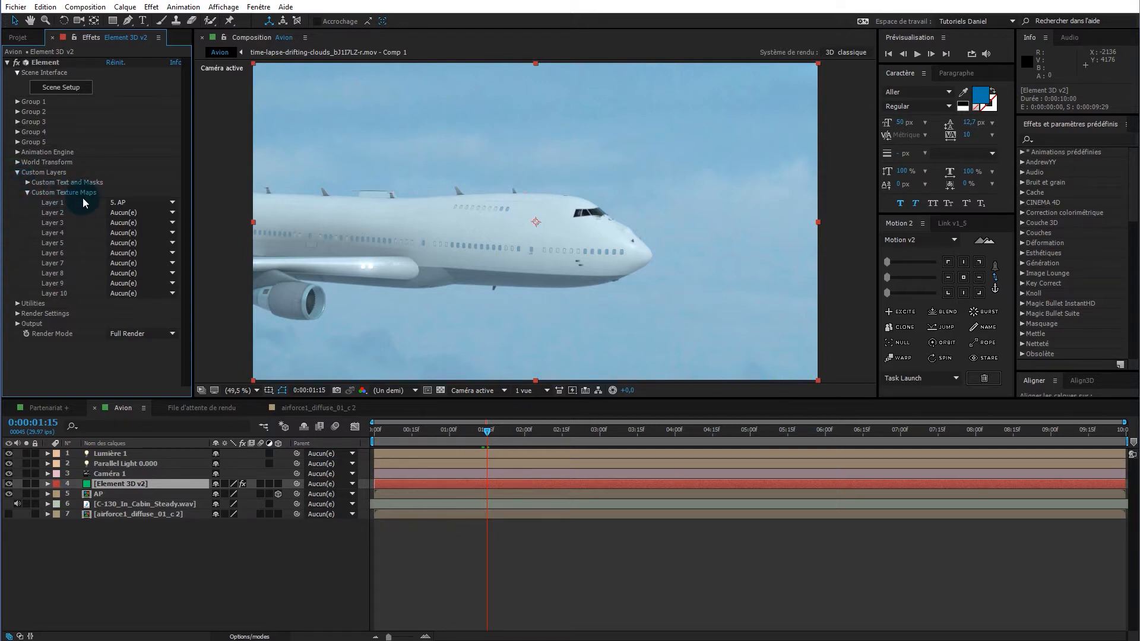
click(143, 213)
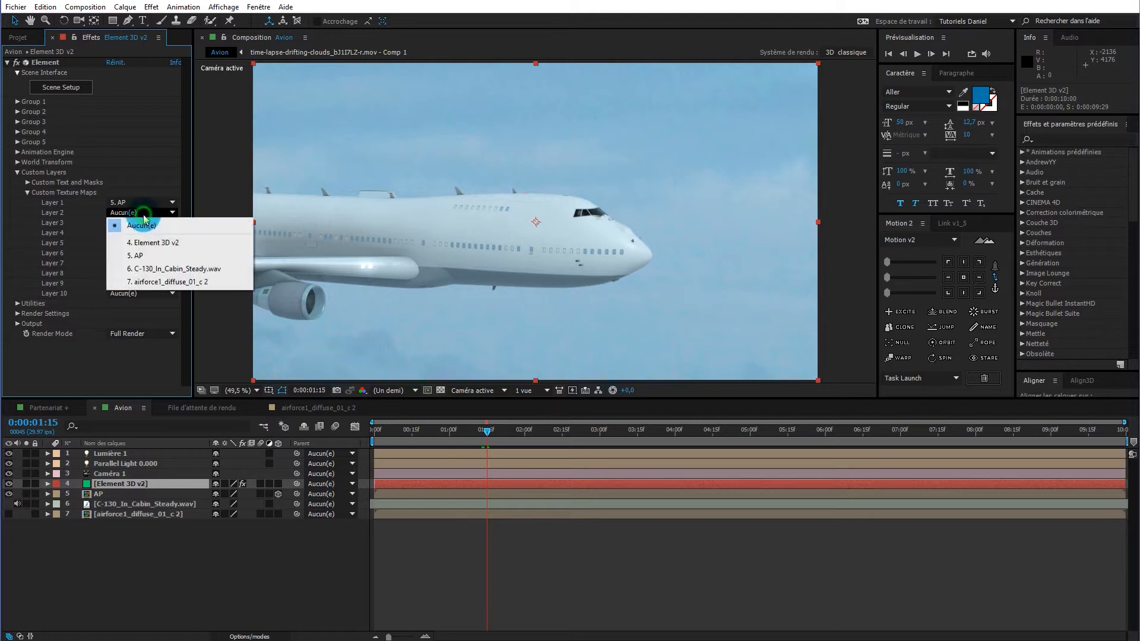
click(158, 282)
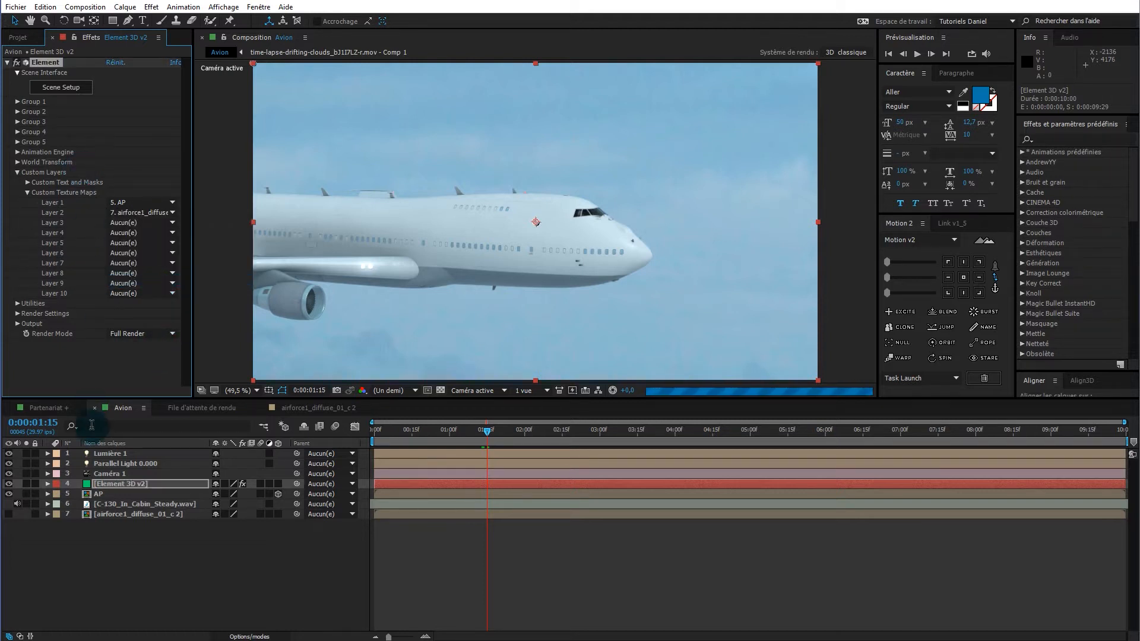
In the Element scene setup, set the Body material's diffuse texture to Custom Layer 2 and accept the scene.
click(58, 88)
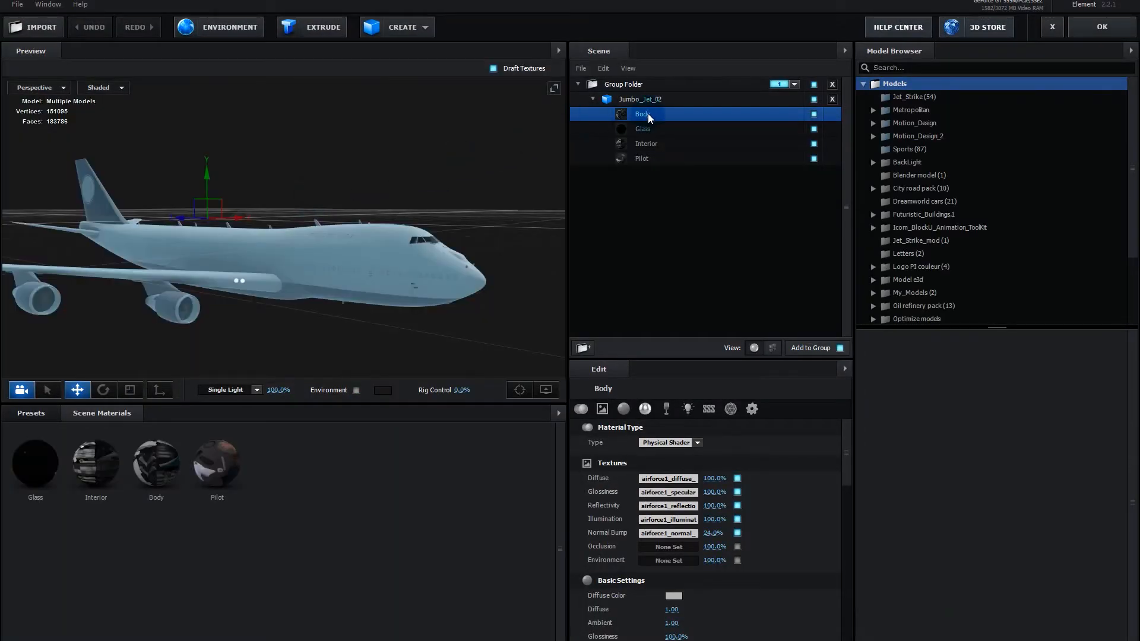
click(674, 483)
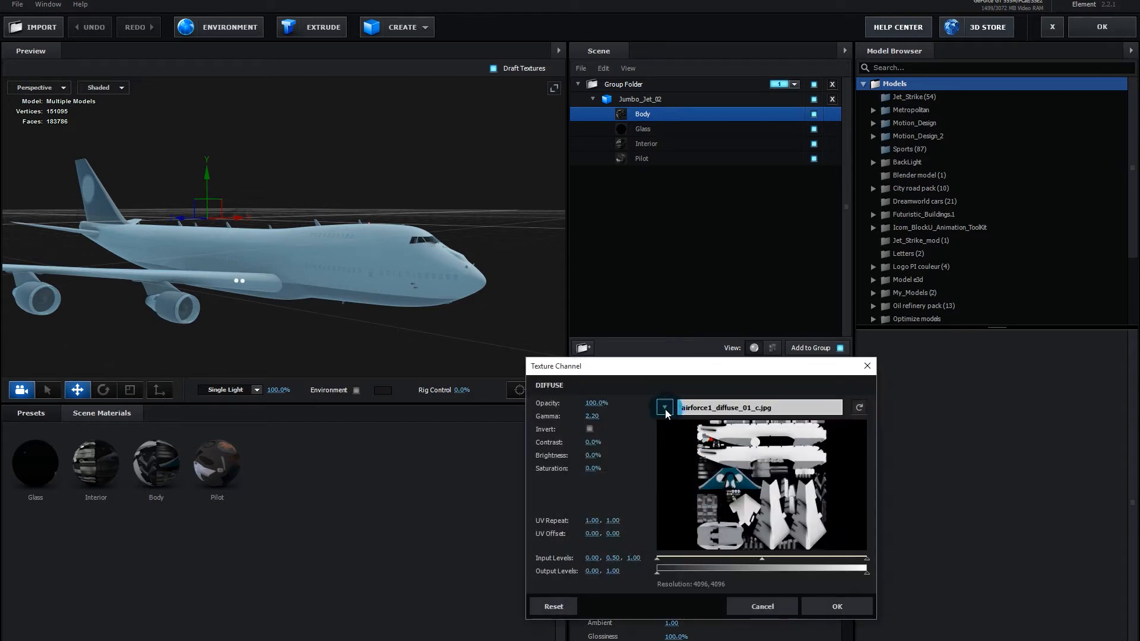
click(665, 409)
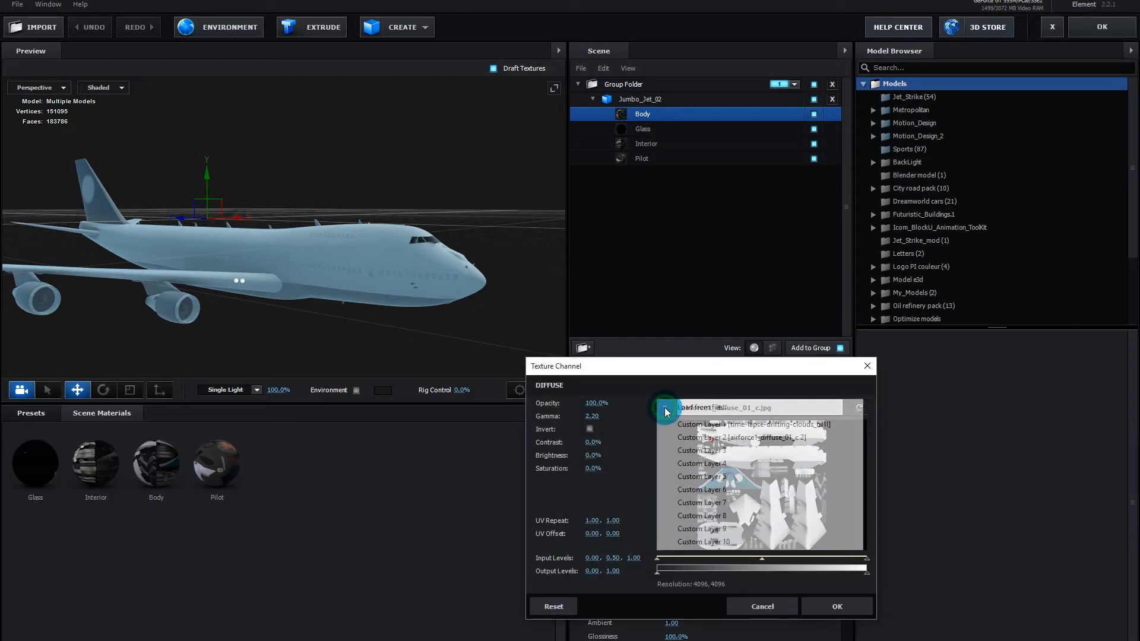
click(780, 443)
click(836, 607)
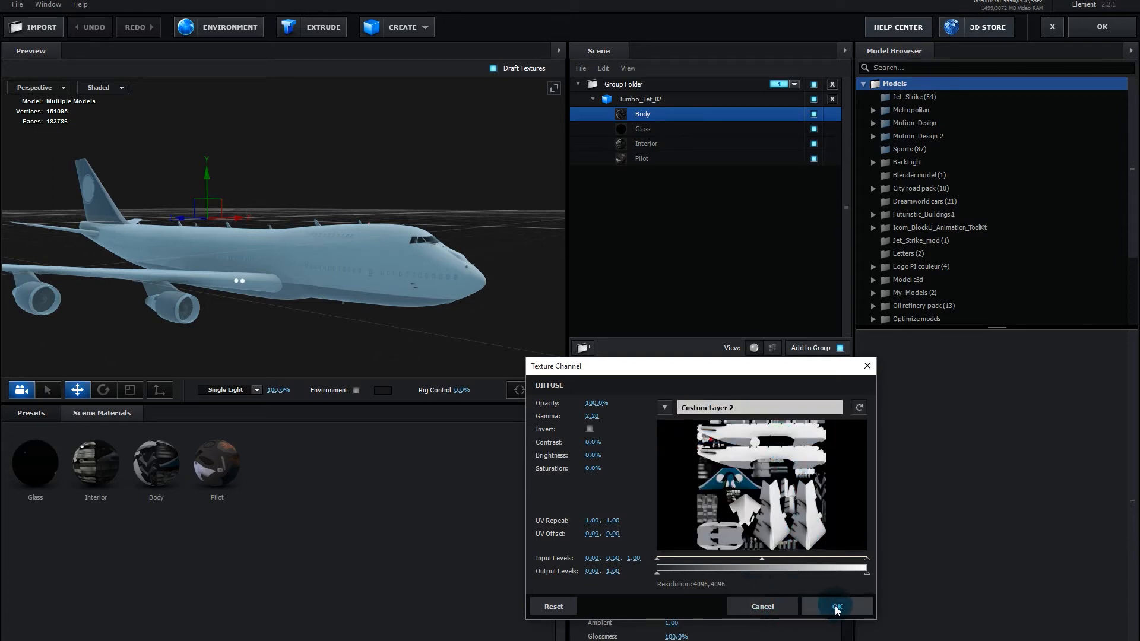
click(835, 607)
click(267, 240)
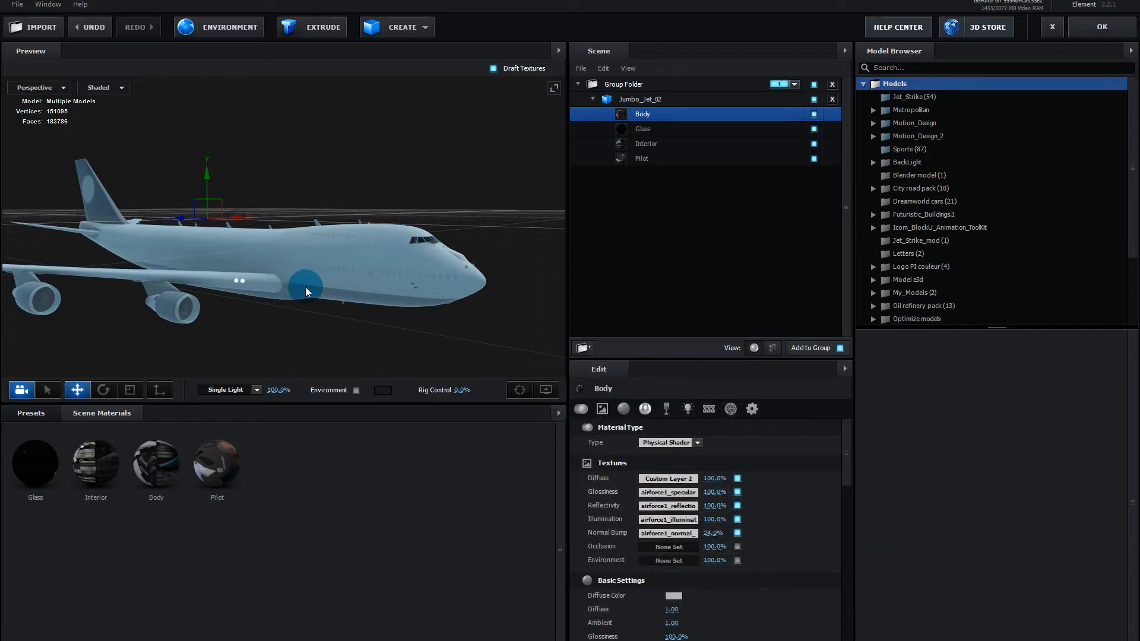
mouse_move(318, 283)
mouse_down()
mouse_move(337, 281)
mouse_move(316, 283)
mouse_up()
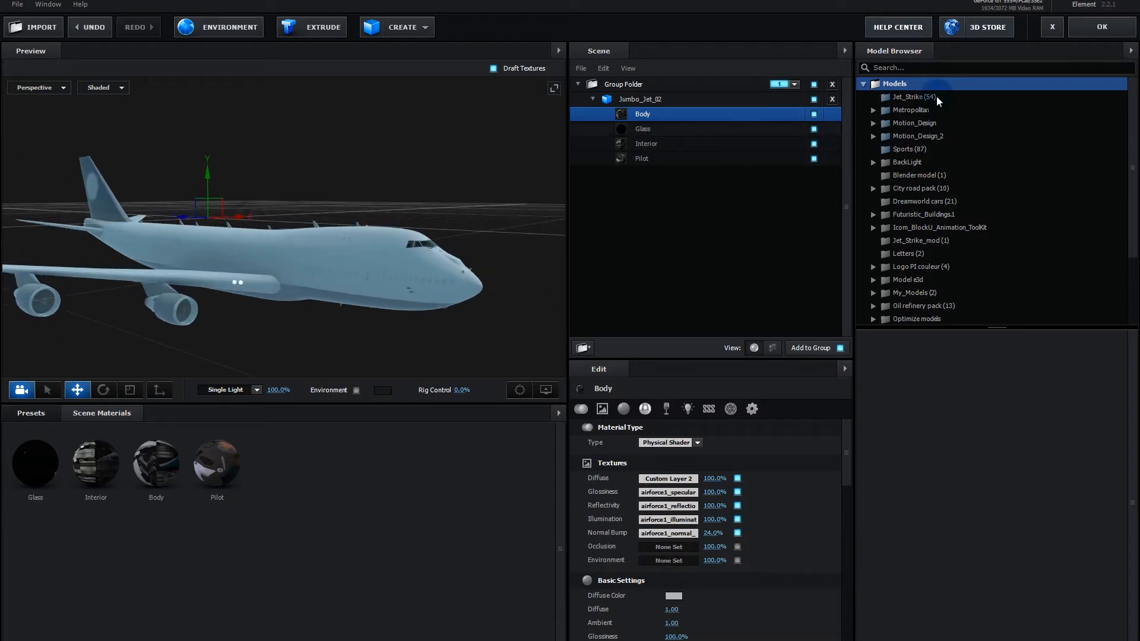
click(1101, 30)
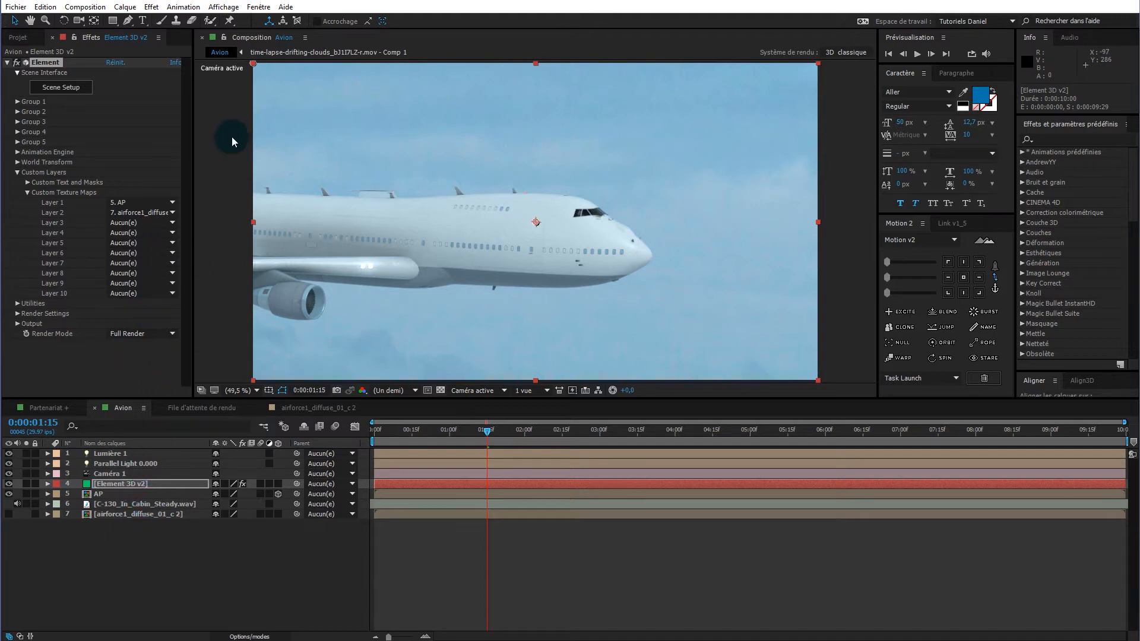
Add a second composition viewer and display the airforce1_diffuse_01_c 2 composition beside the Avion view.
click(284, 37)
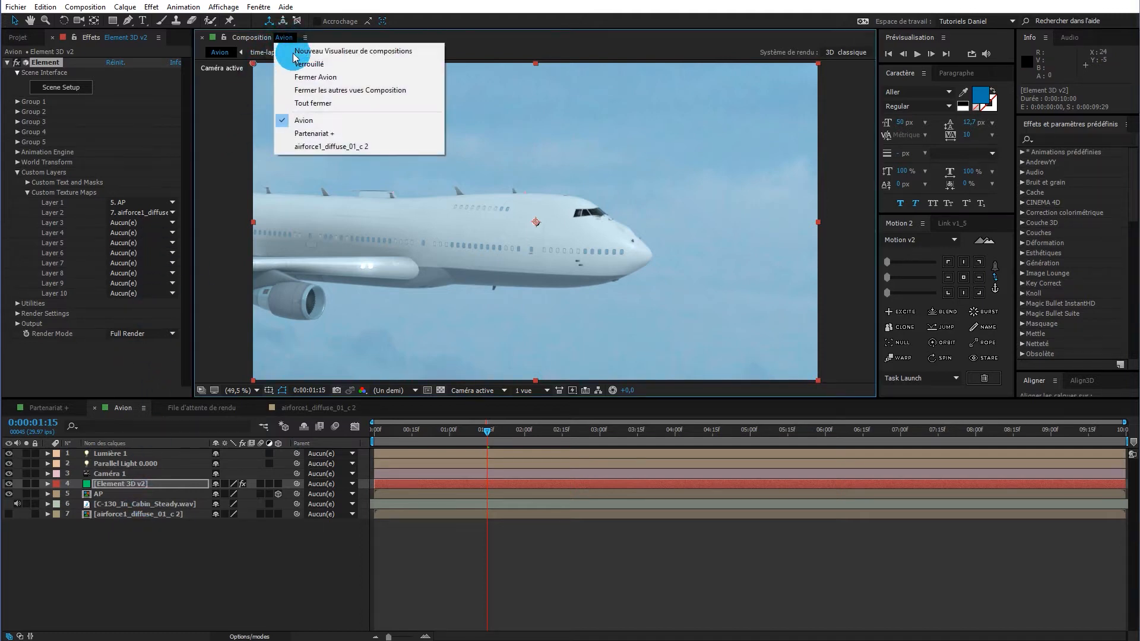
click(325, 56)
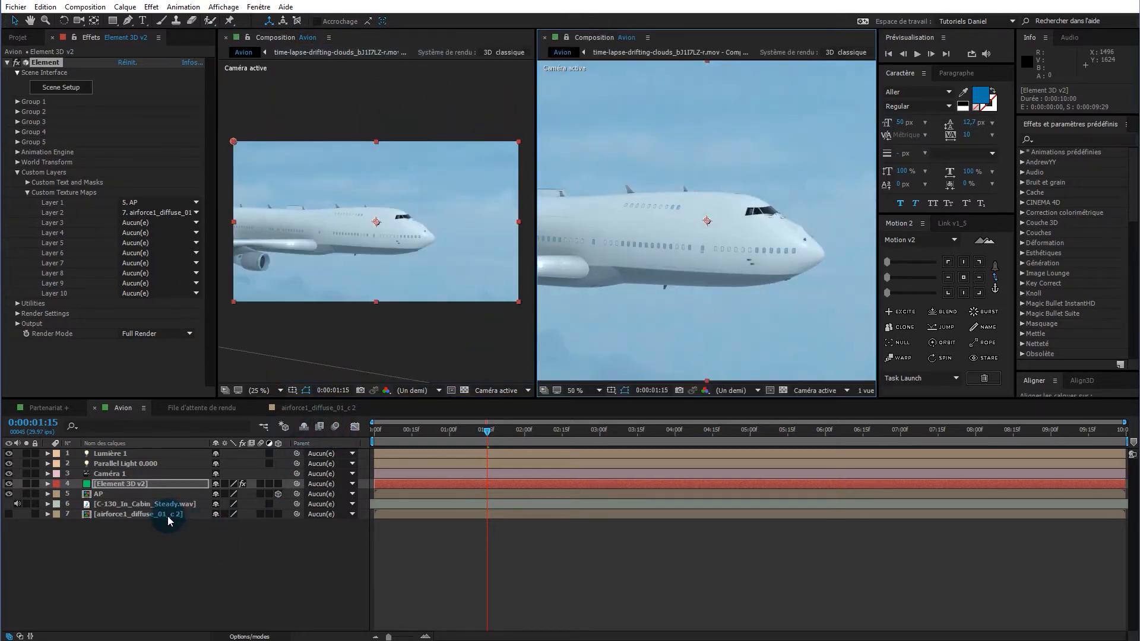
click(323, 409)
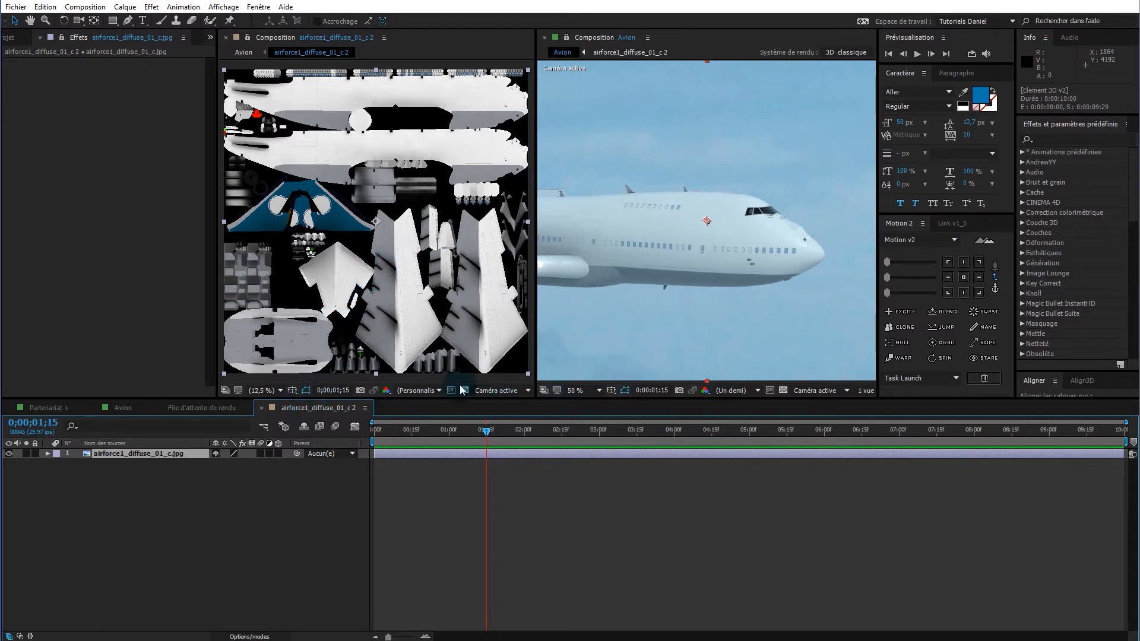
Create a text layer reading "Lafrance Air lines" in the airforce1_diffuse_01_c 2 composition.
right_click(242, 501)
mouse_move(266, 512)
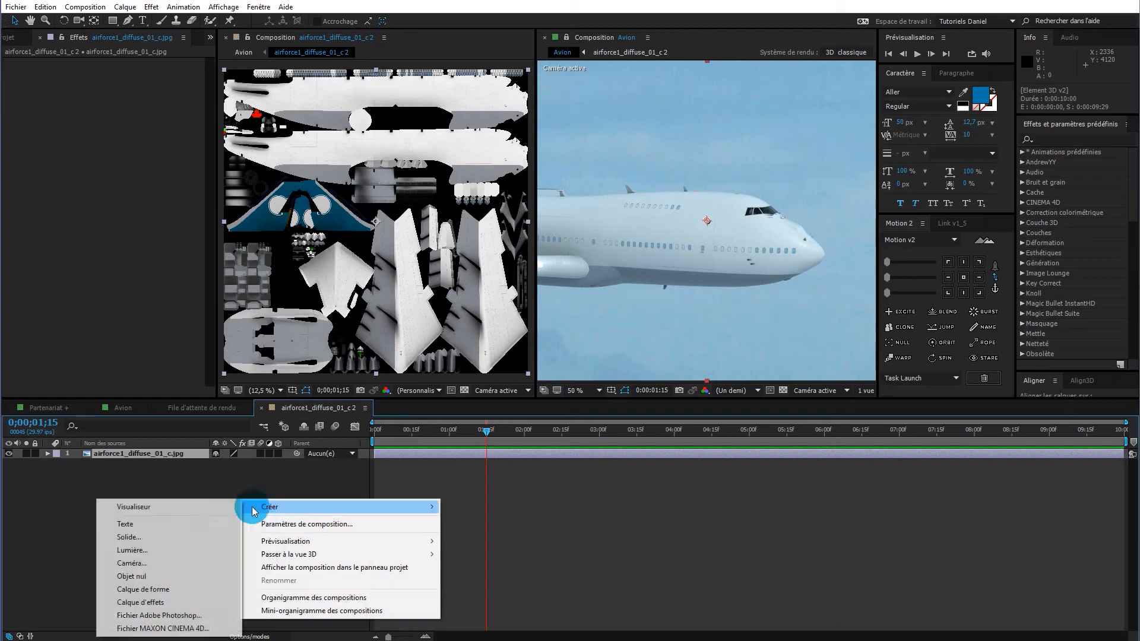
click(171, 525)
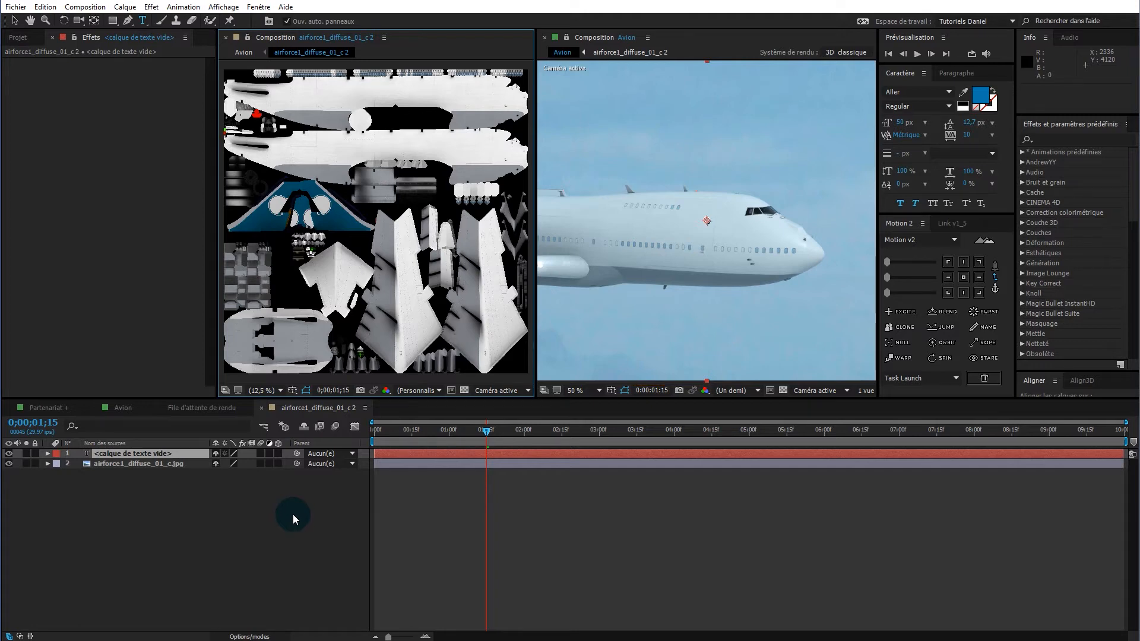
text(Lafra)
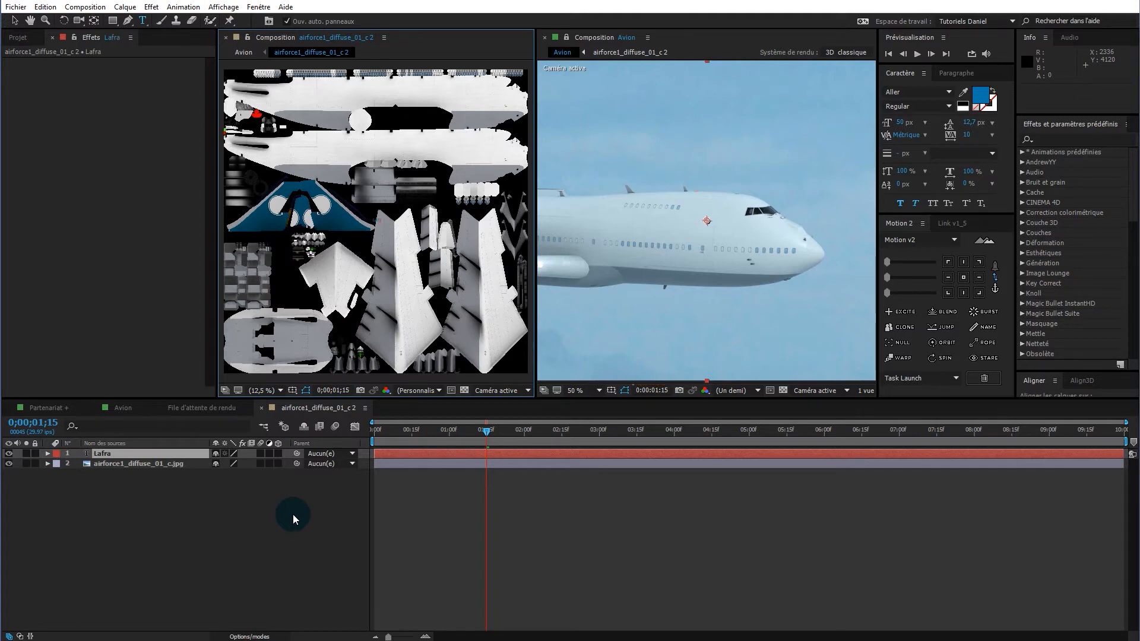
text(nce Air lines)
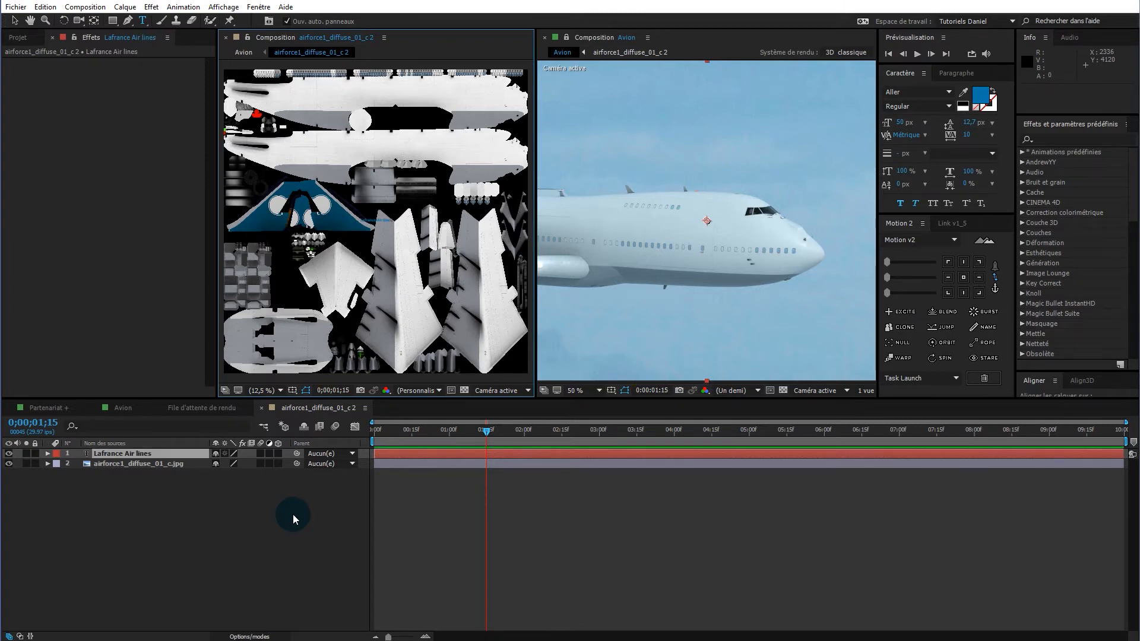
key(Escape)
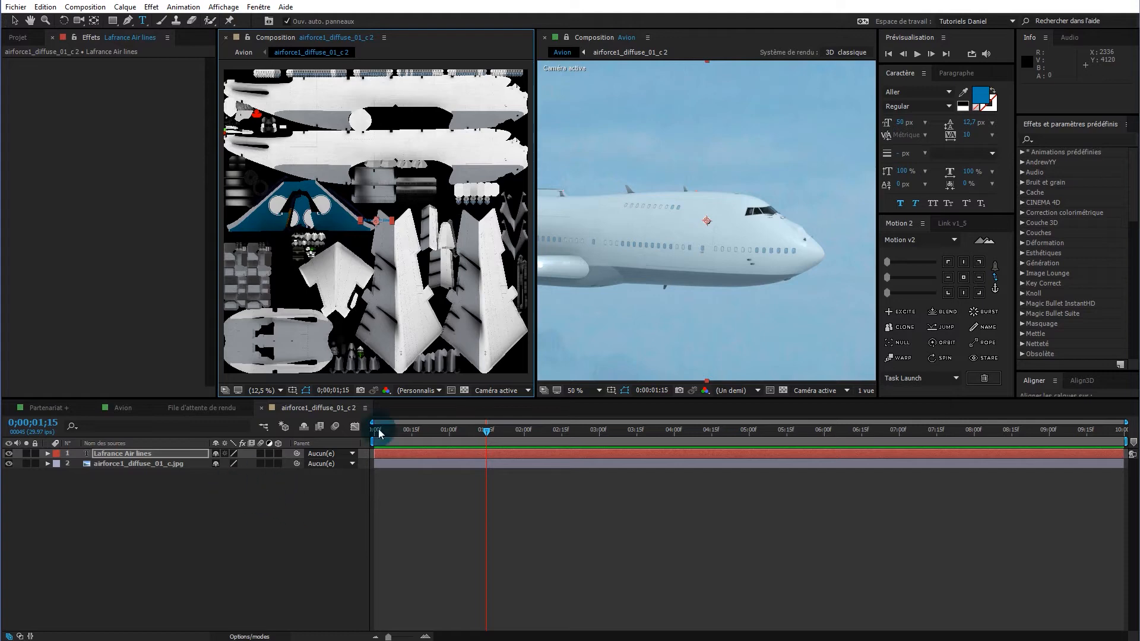
Set the Lafrance Air lines text to 190 px and its font style to Bold.
drag(903, 124, 977, 113)
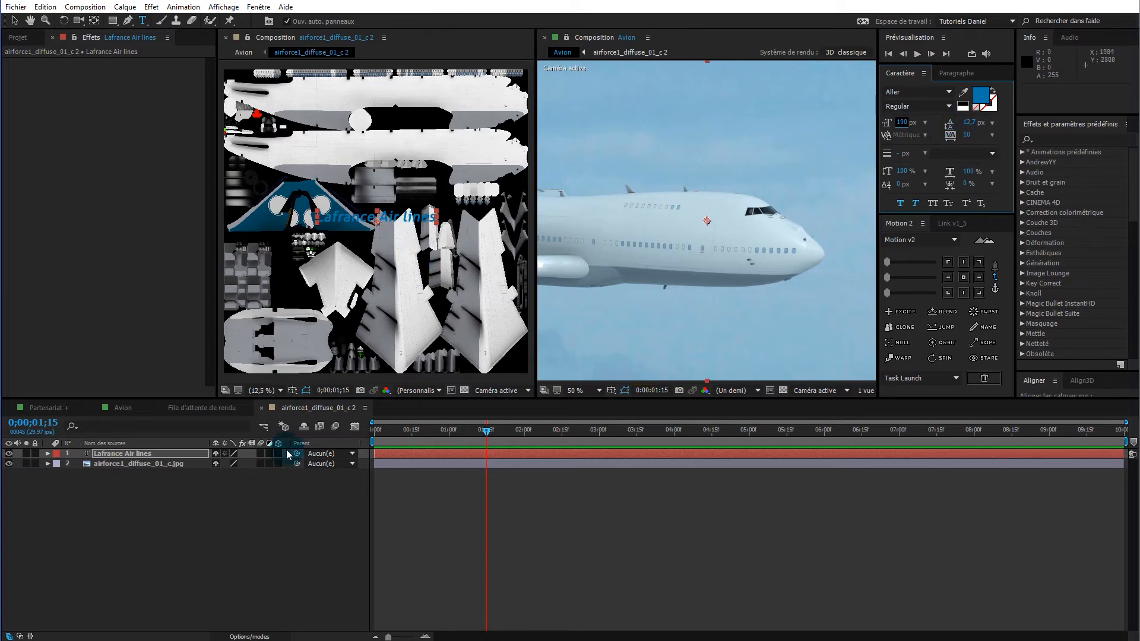
click(950, 107)
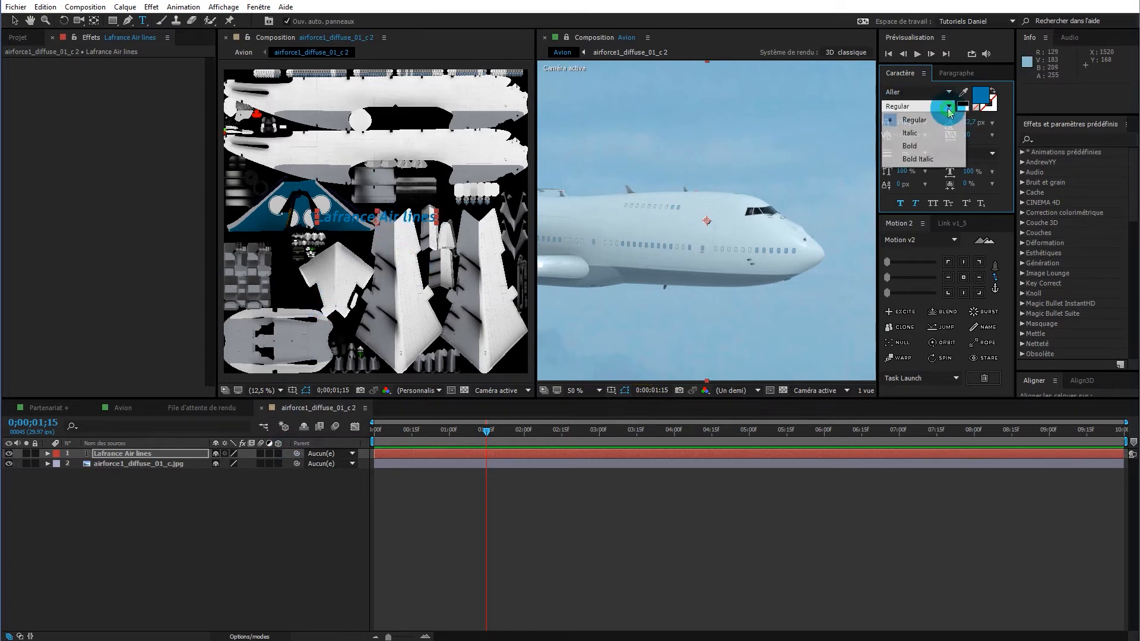
click(928, 148)
Restyle only the words "Air lines" in Regular at 84 px and finish editing the text.
drag(381, 220, 433, 217)
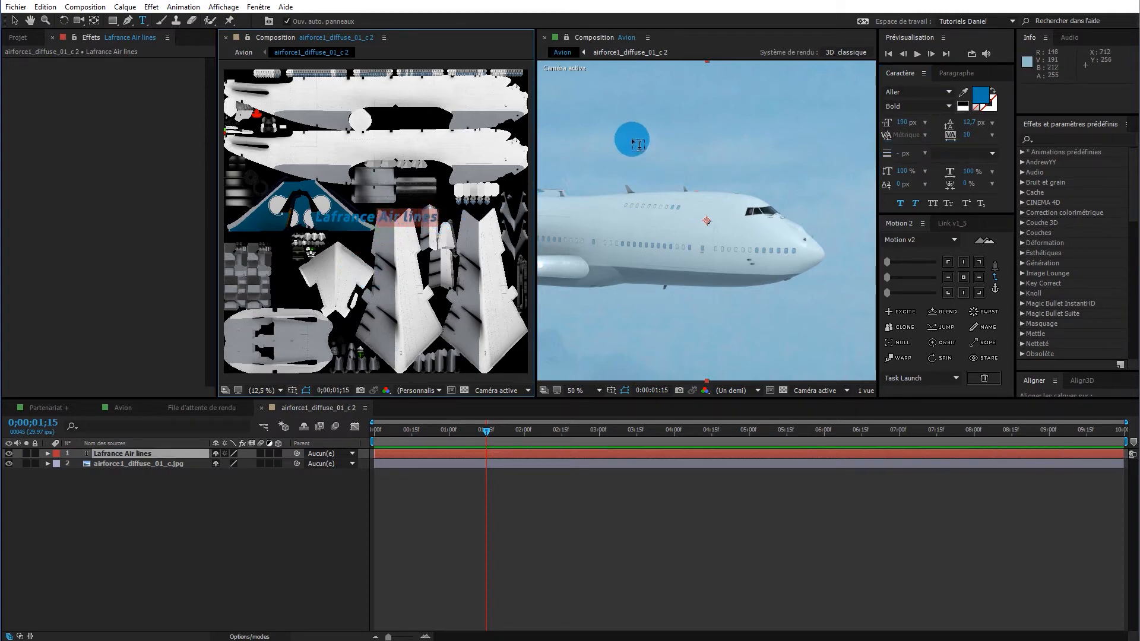
click(949, 107)
click(910, 117)
click(904, 123)
drag(905, 128, 861, 145)
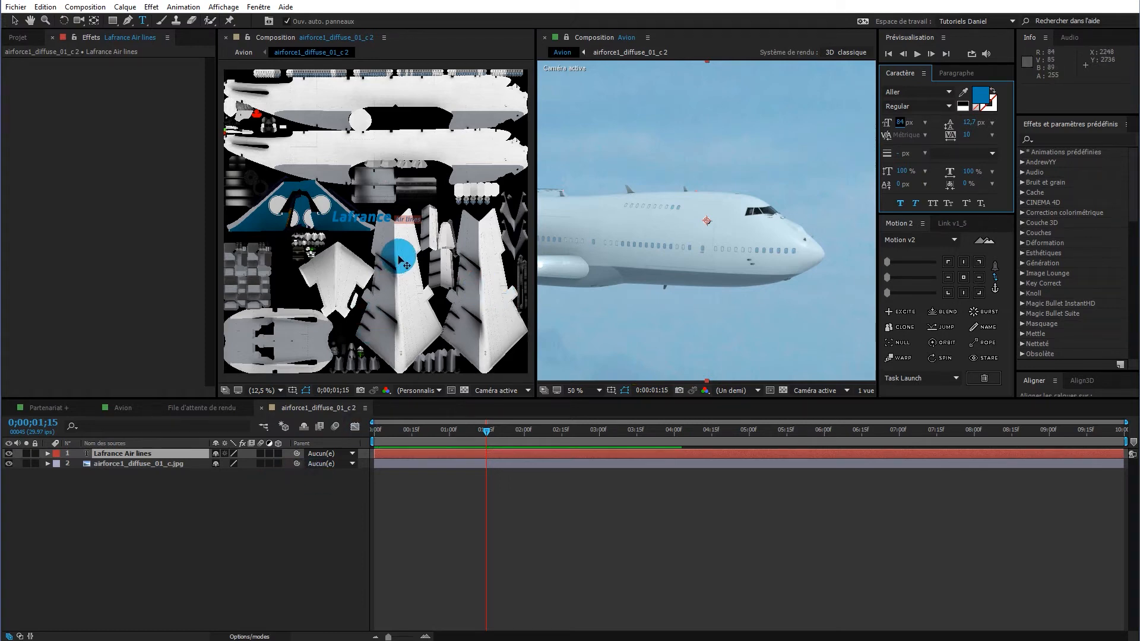
scroll(397, 254, up, 2)
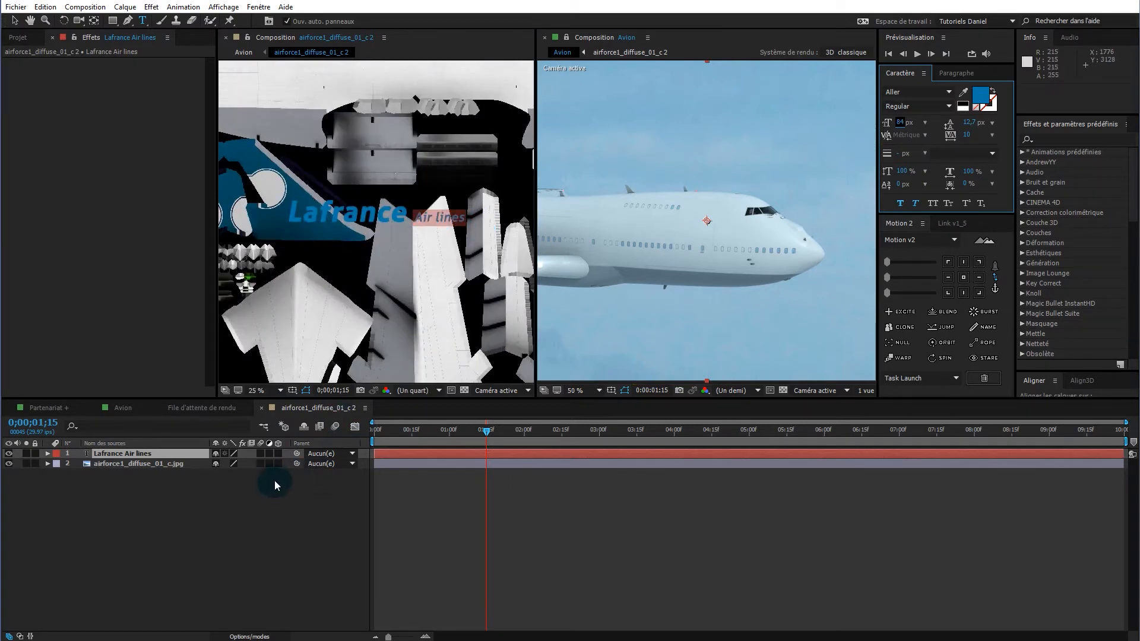
click(102, 456)
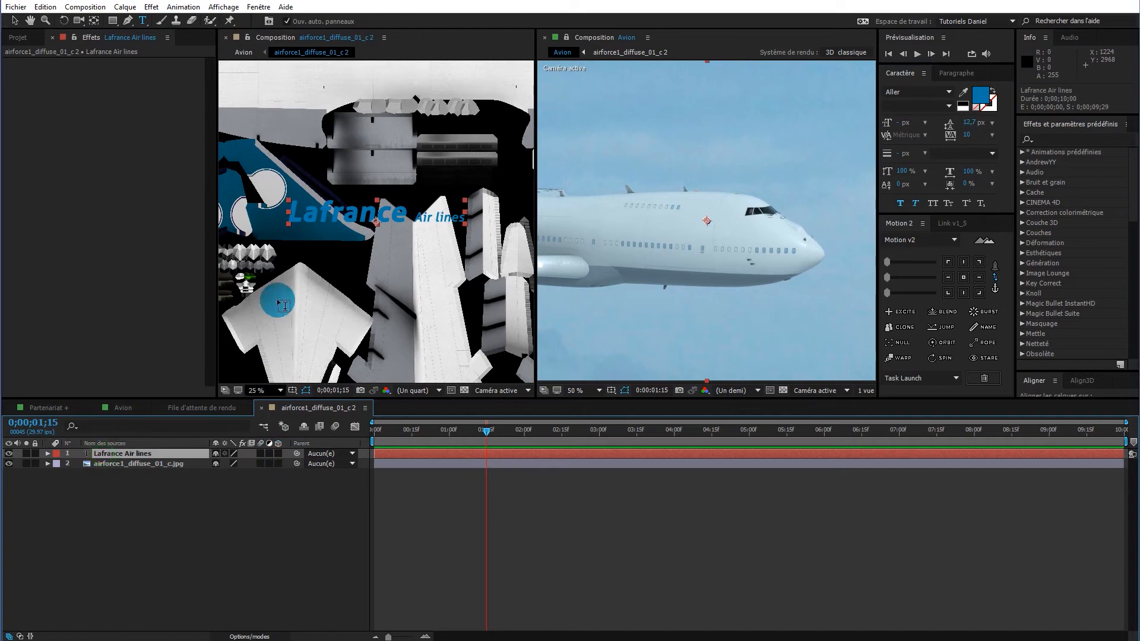
Move the Lafrance Air lines text onto the front part of the lower fuselage texture, at about 3016, 1088.
scroll(369, 302, down, 2)
key(v)
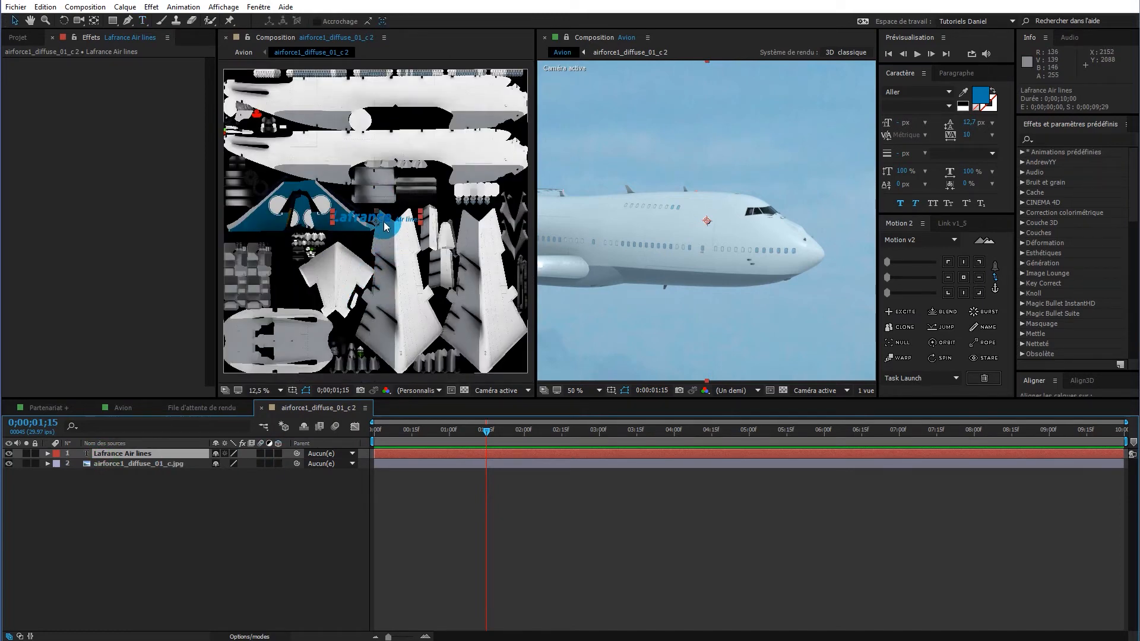
drag(384, 219, 462, 147)
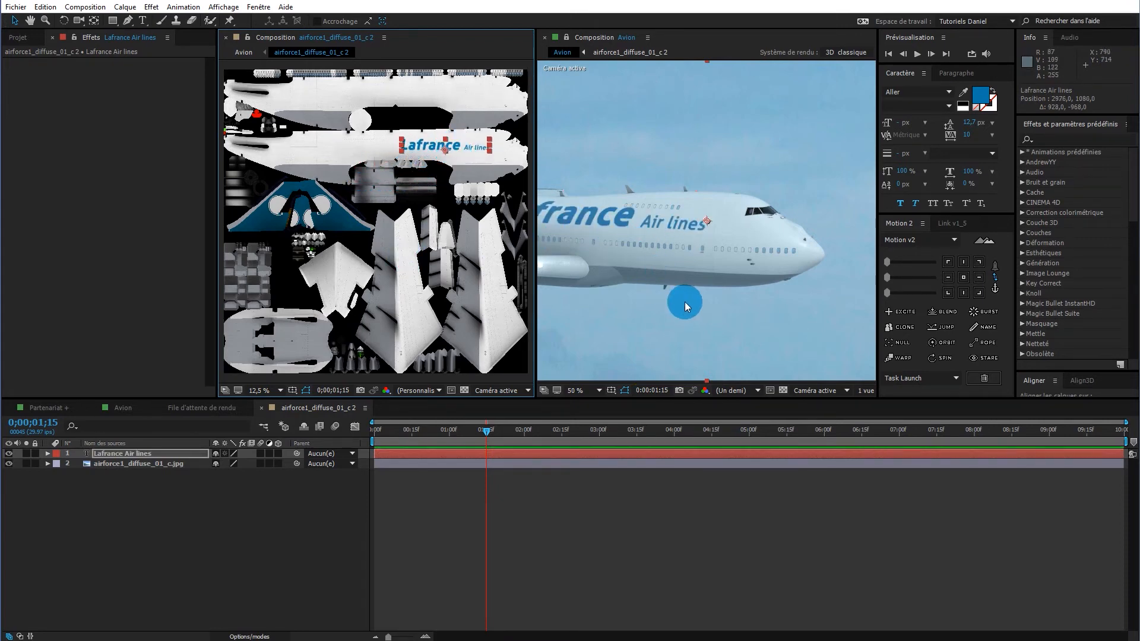
key(space)
drag(673, 304, 715, 310)
key(space)
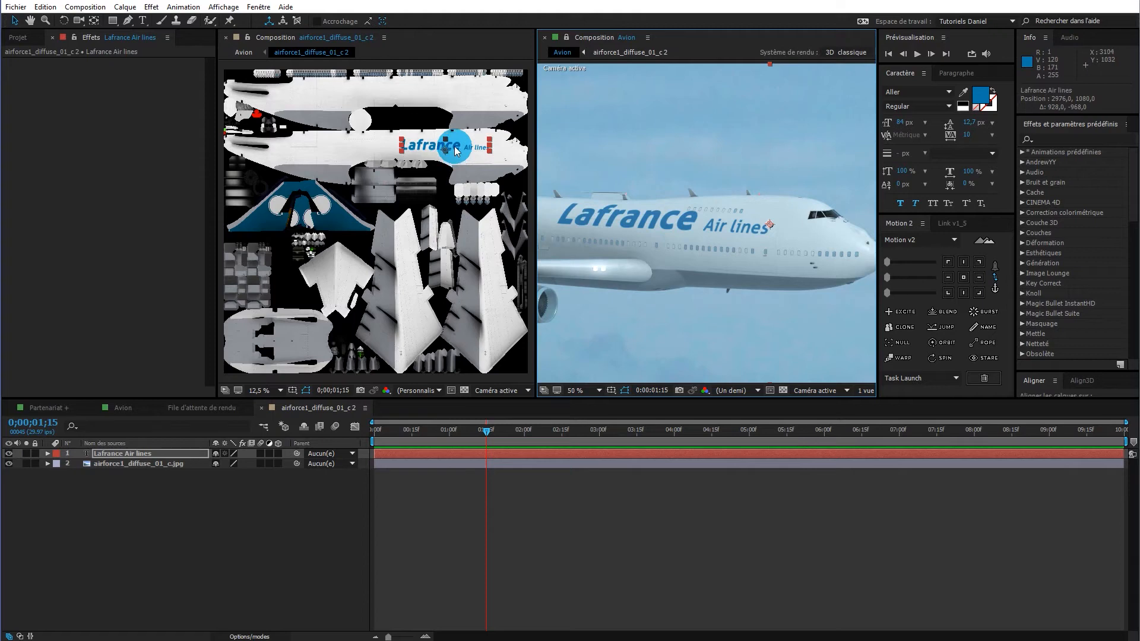
drag(456, 151, 459, 151)
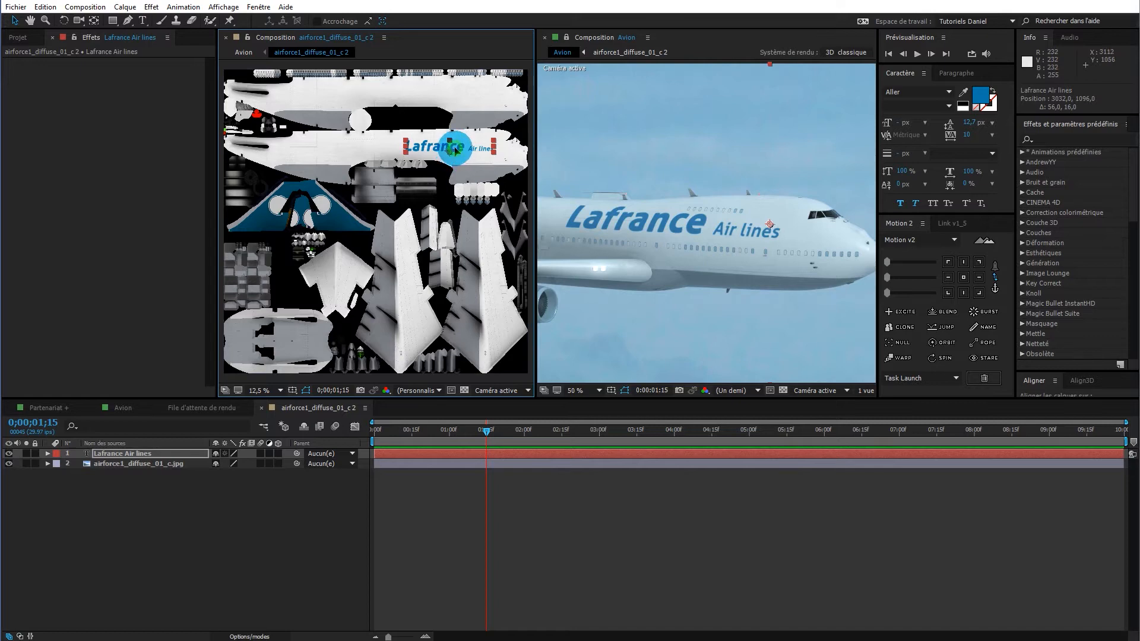
drag(456, 152, 456, 154)
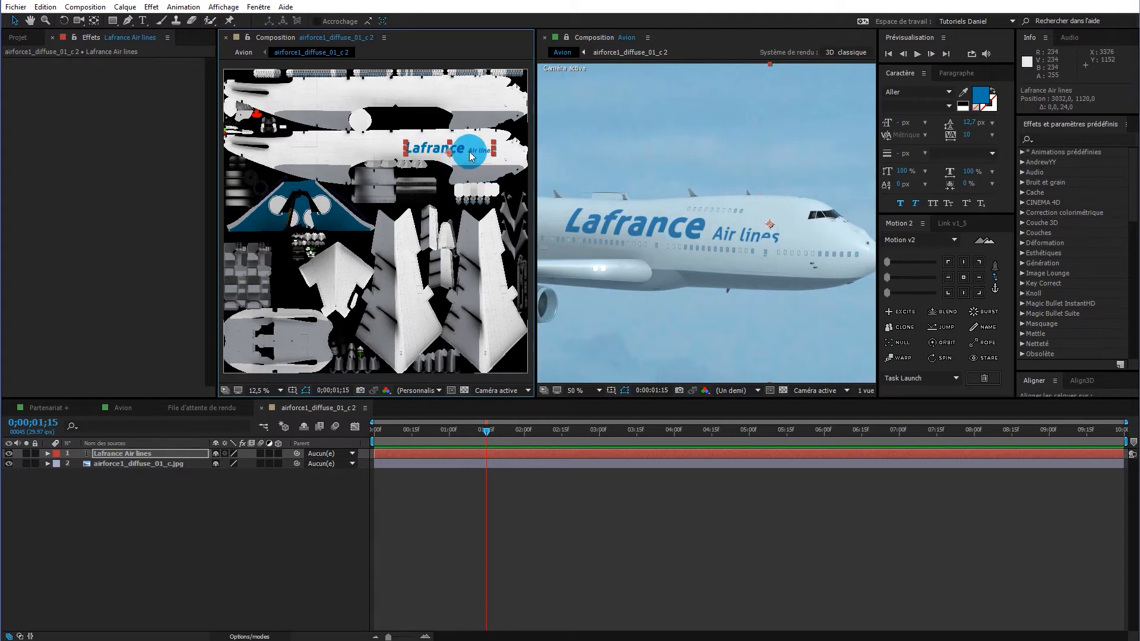
drag(467, 150, 465, 148)
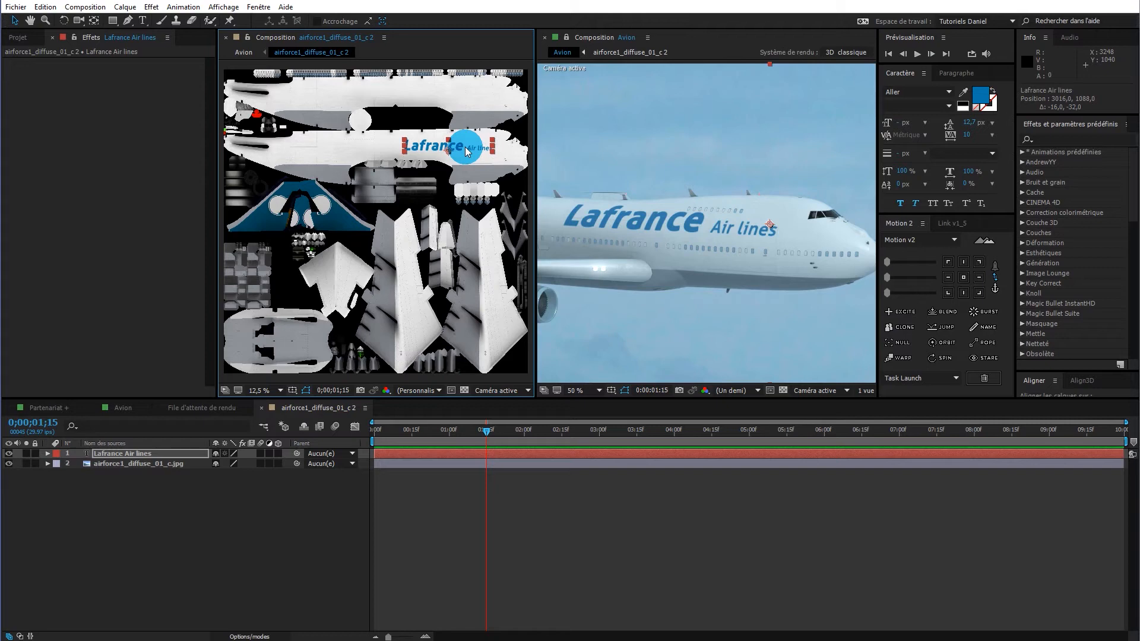
Shift the text along the lower fuselage texture toward the plane's middle, to about 2464, 1088.
drag(467, 151, 414, 147)
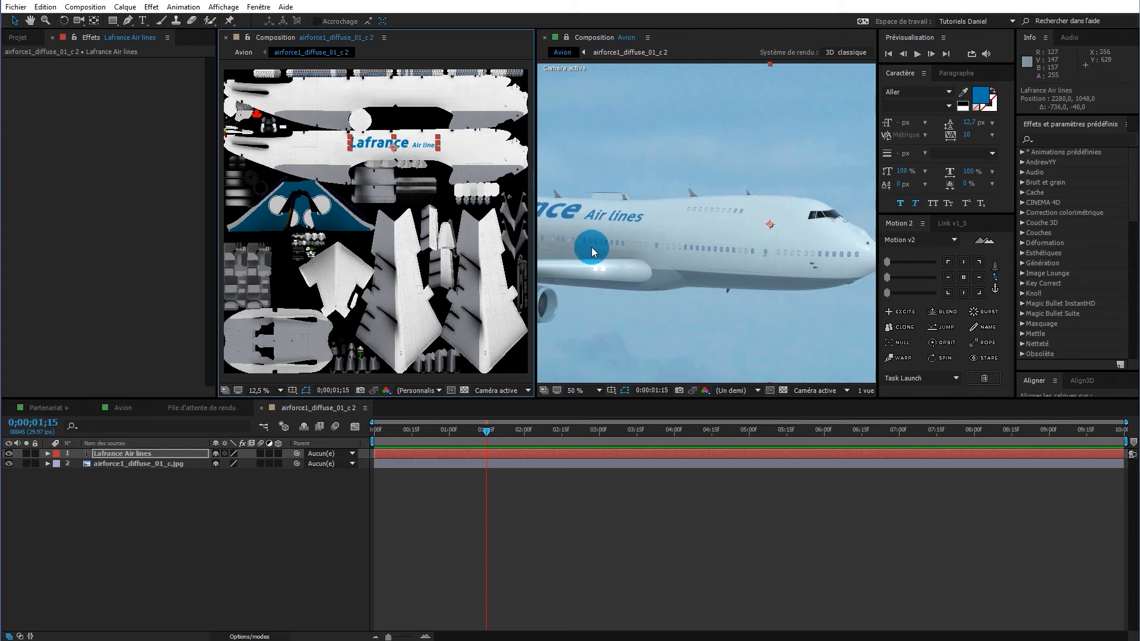
key(space)
drag(592, 247, 740, 259)
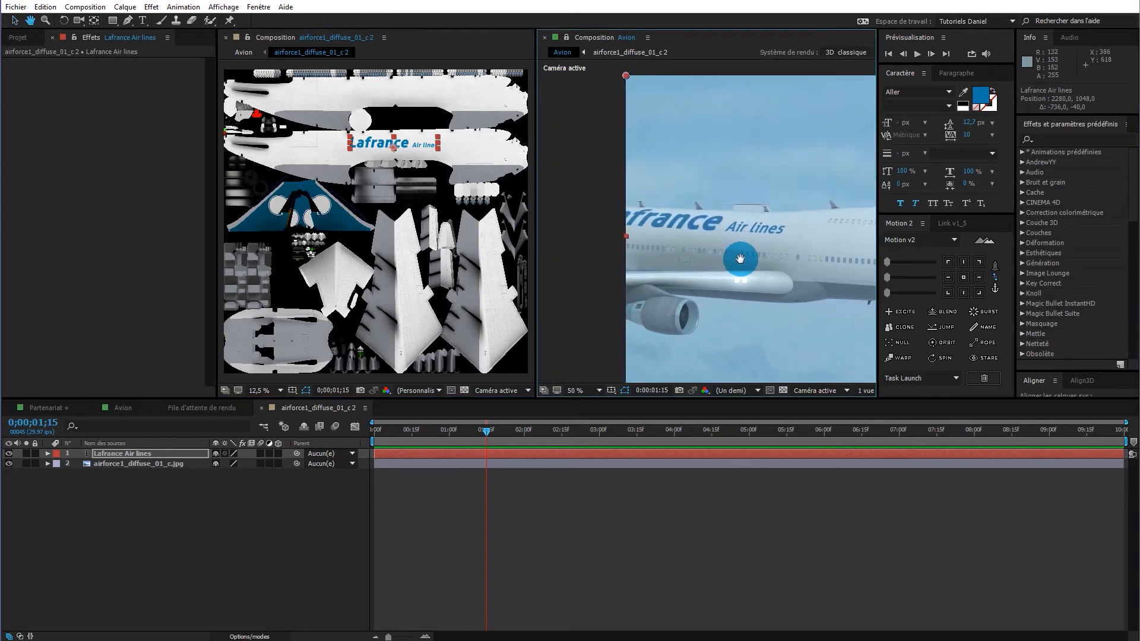
mouse_move(405, 148)
mouse_down()
mouse_move(414, 153)
mouse_move(394, 162)
mouse_up()
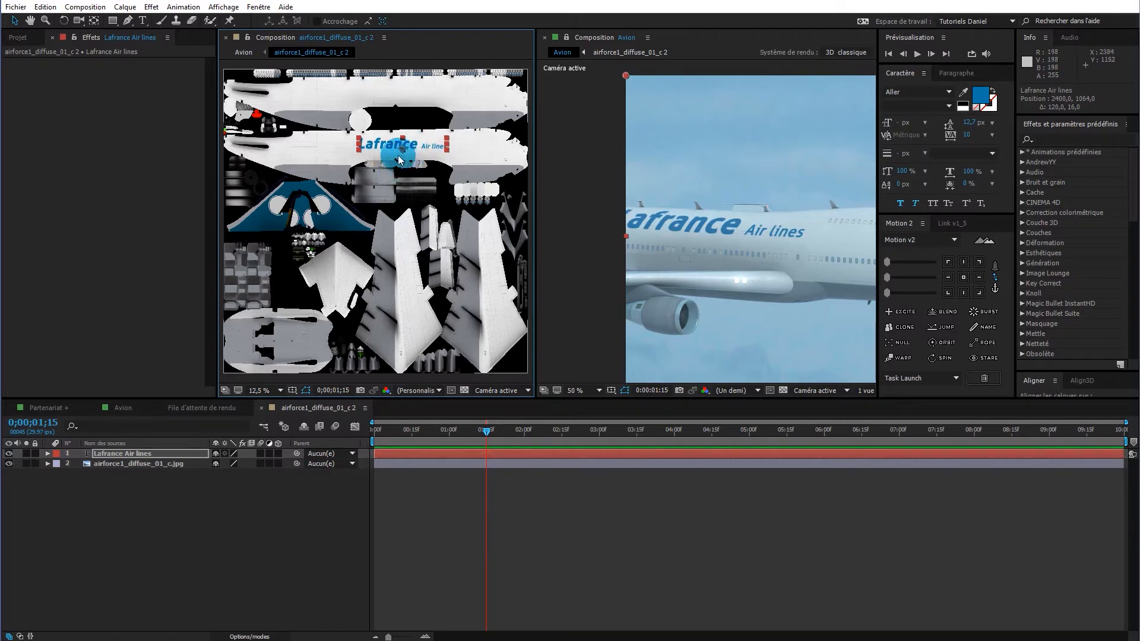
drag(414, 150, 414, 149)
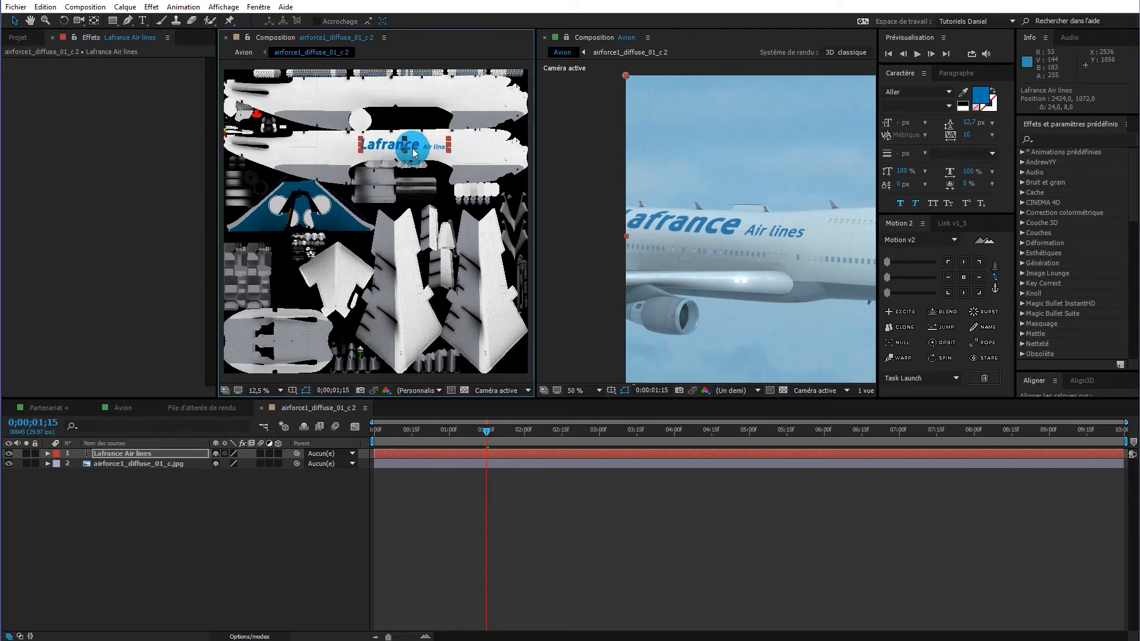
drag(414, 147, 417, 149)
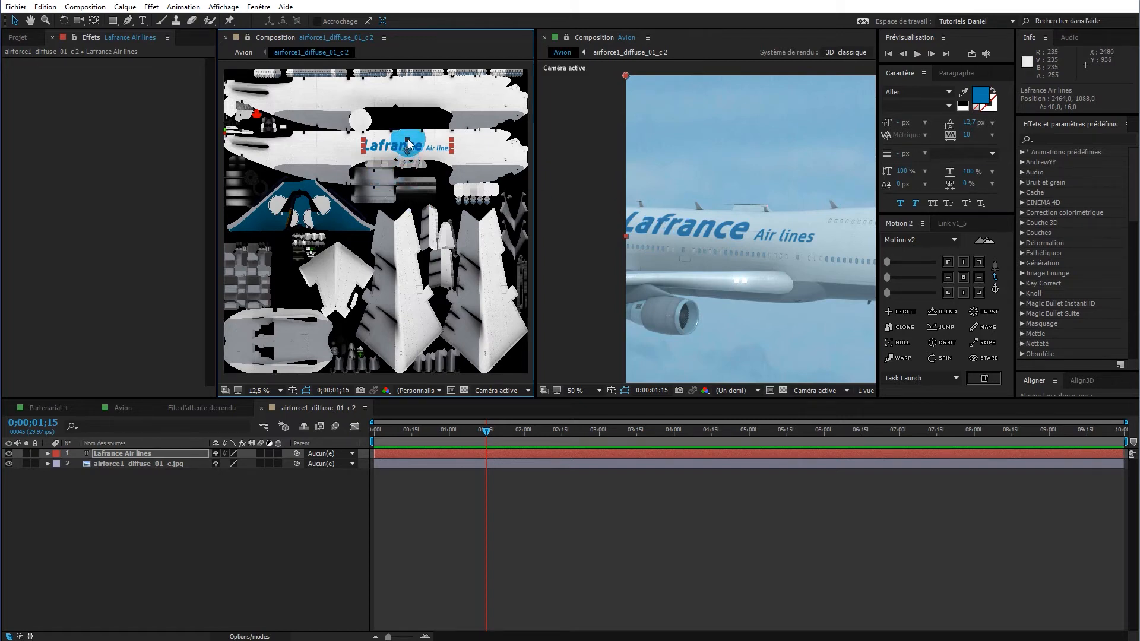
Flatten the text to about 56% height at 100% width and nudge it to about 2472, 1096.
drag(408, 144, 408, 145)
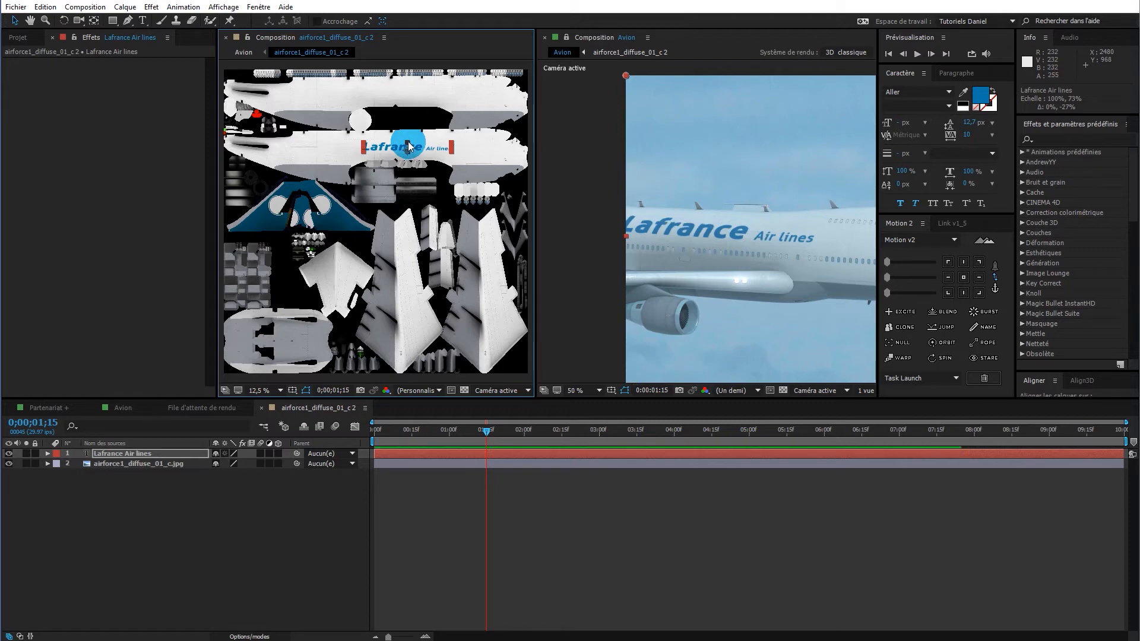
drag(408, 145, 408, 147)
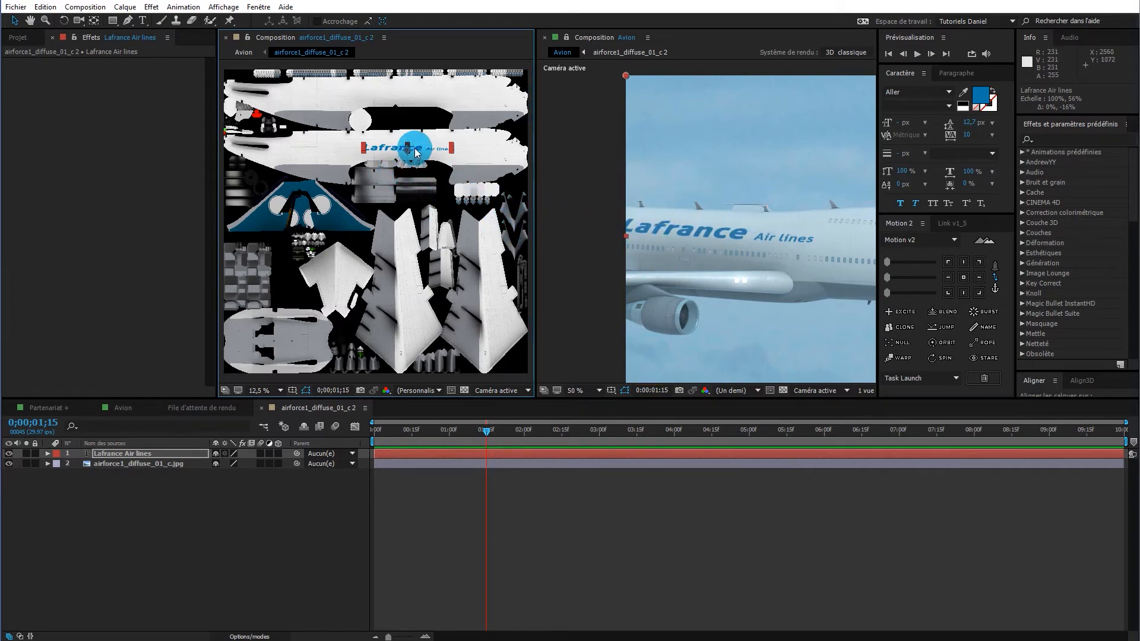
drag(416, 151, 416, 151)
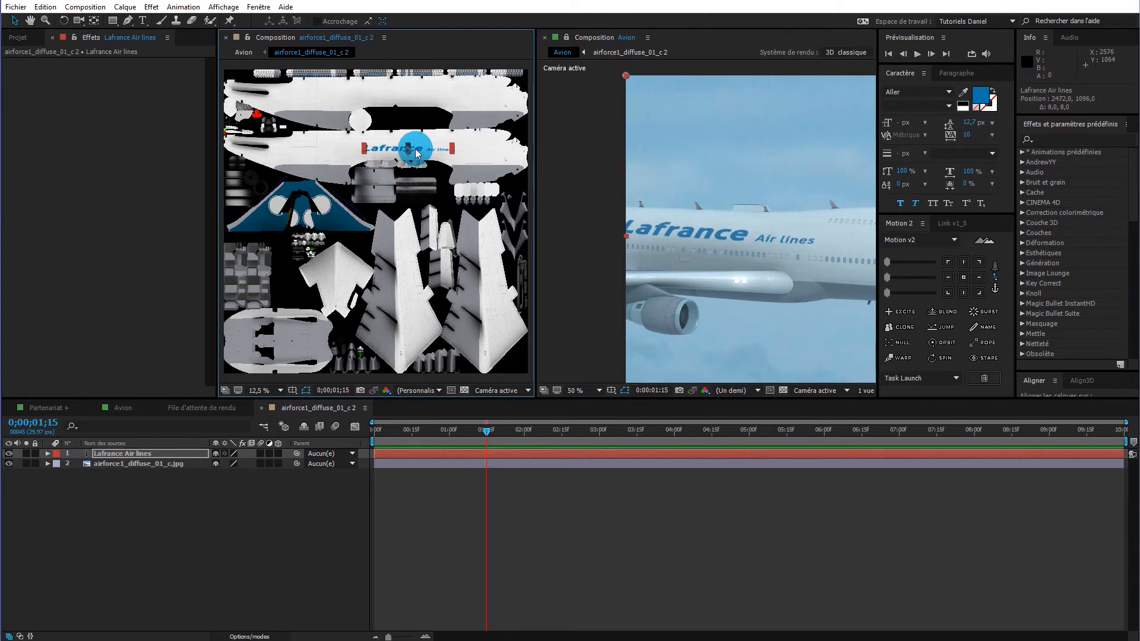
Move the current time to 0;00;03;03 and examine the lettering on the plane in the Avion view.
scroll(746, 293, down, 2)
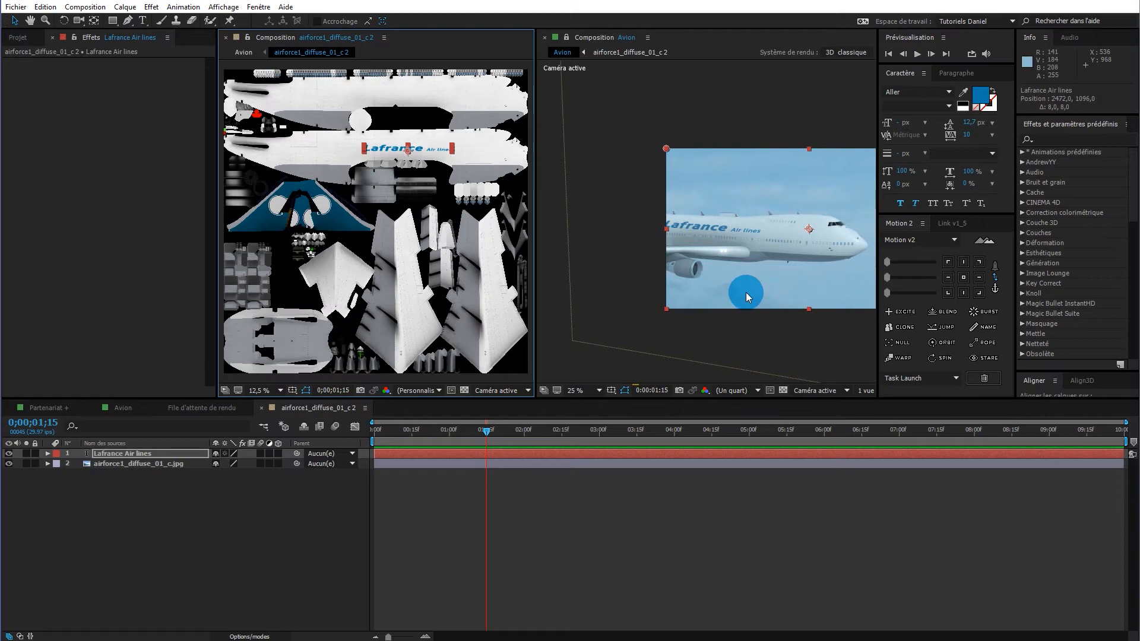
drag(487, 429, 605, 433)
click(733, 280)
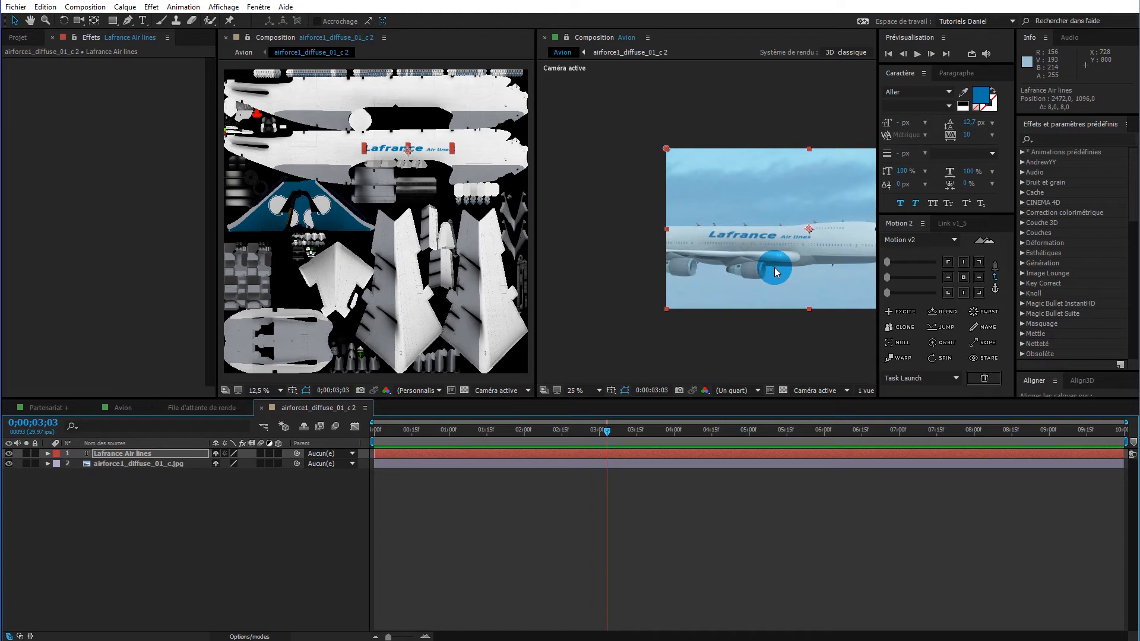
drag(775, 272, 699, 294)
scroll(695, 289, up, 2)
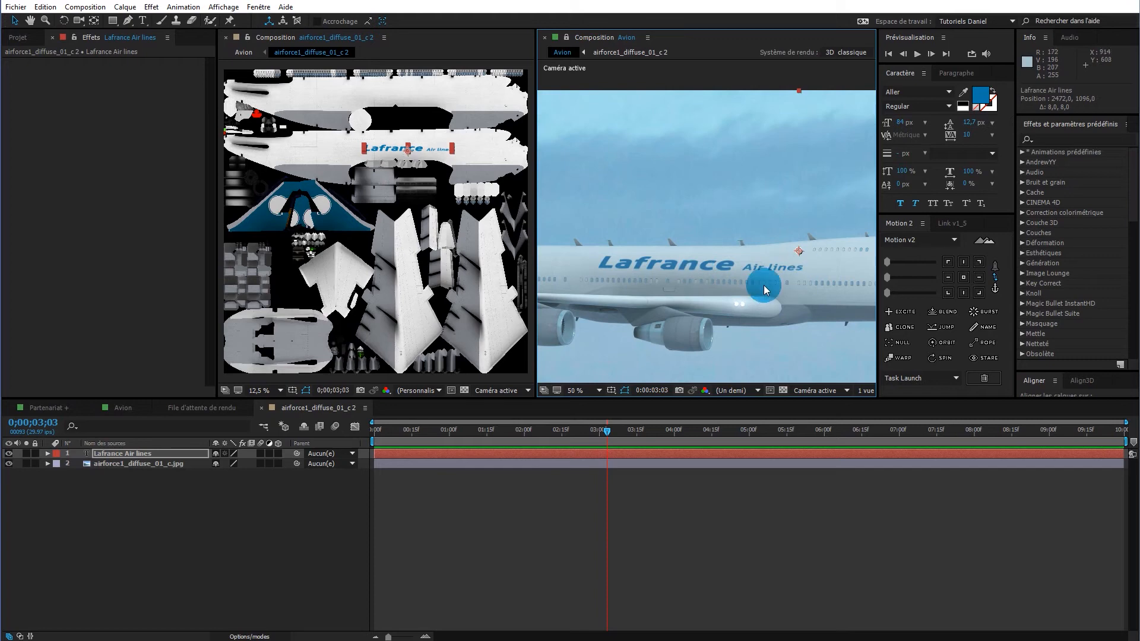
scroll(742, 306, down, 2)
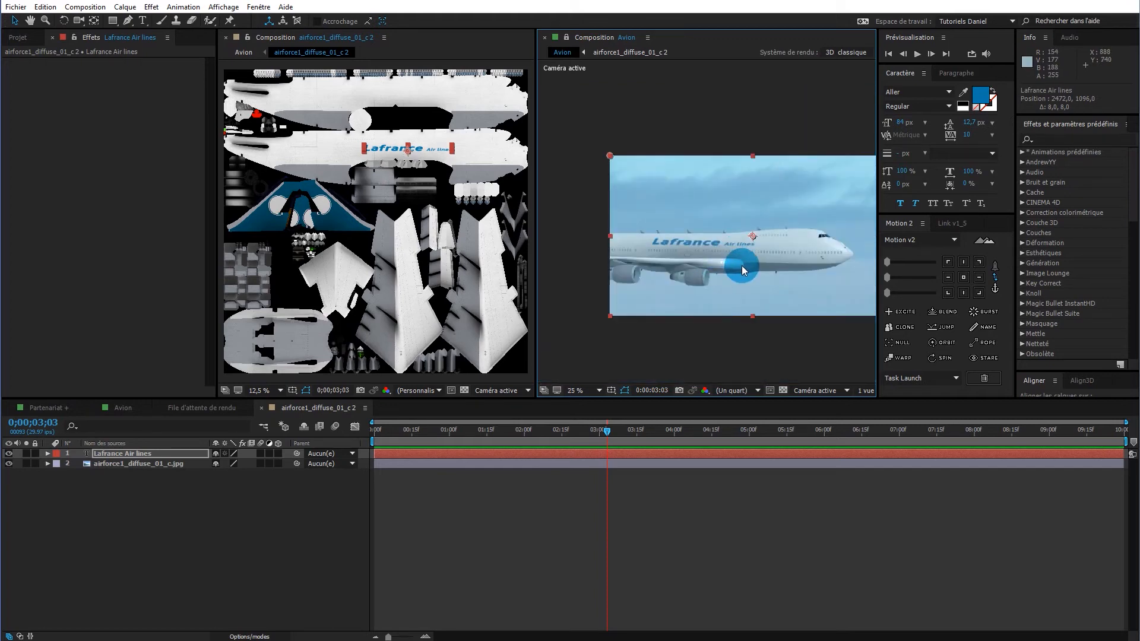
scroll(742, 265, up, 2)
mouse_move(756, 297)
mouse_down()
mouse_move(726, 313)
mouse_move(757, 306)
mouse_up()
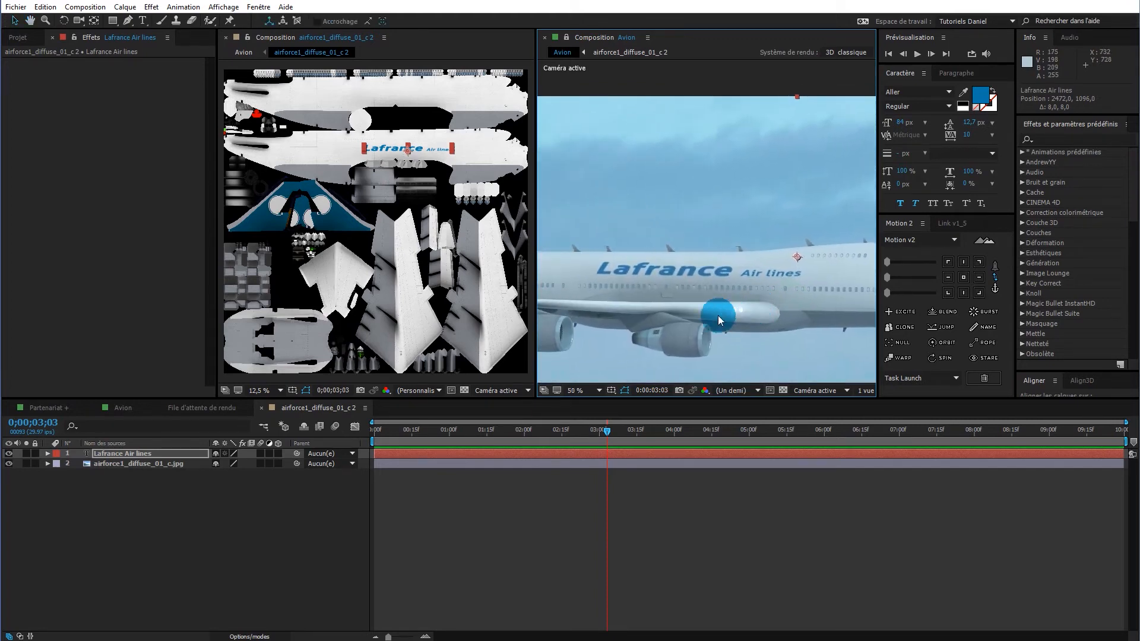
click(237, 512)
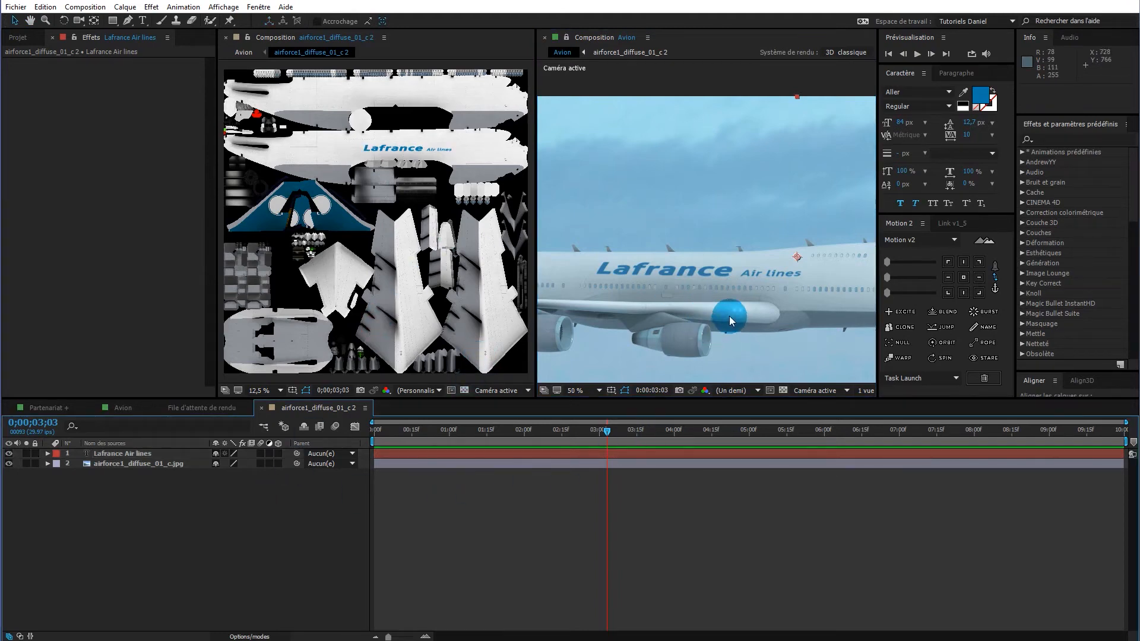
scroll(440, 280, up, 1)
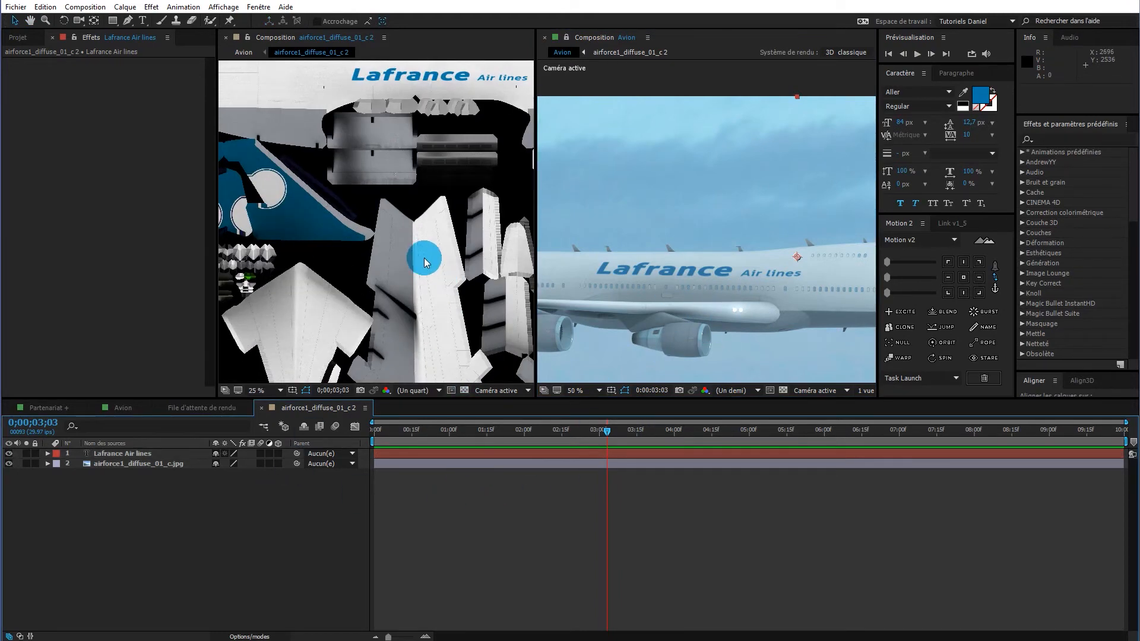
scroll(425, 256, down, 1)
drag(421, 256, 428, 302)
key(ctrl+z)
Duplicate the Lafrance Air lines text layer in the texture composition.
key(space)
click(432, 237)
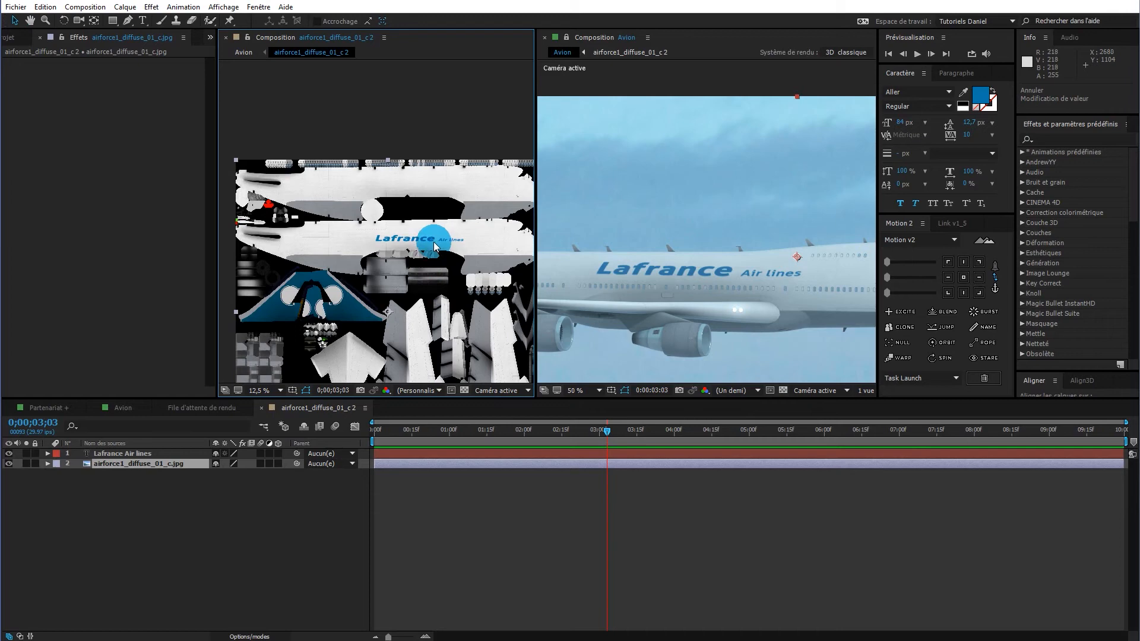
click(156, 453)
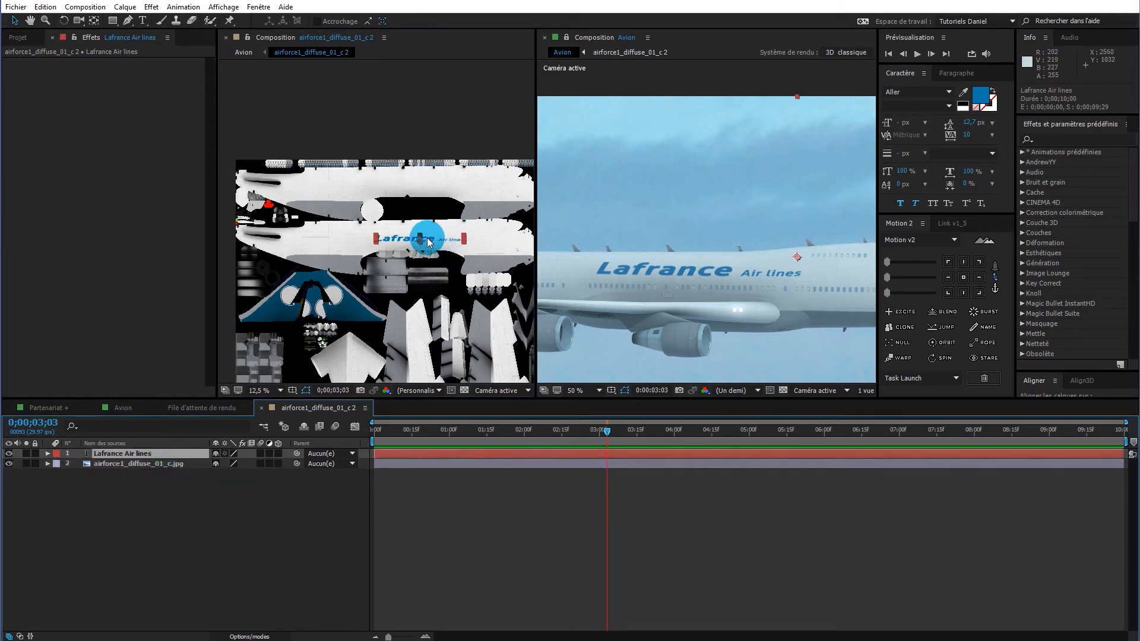
key(ctrl+d)
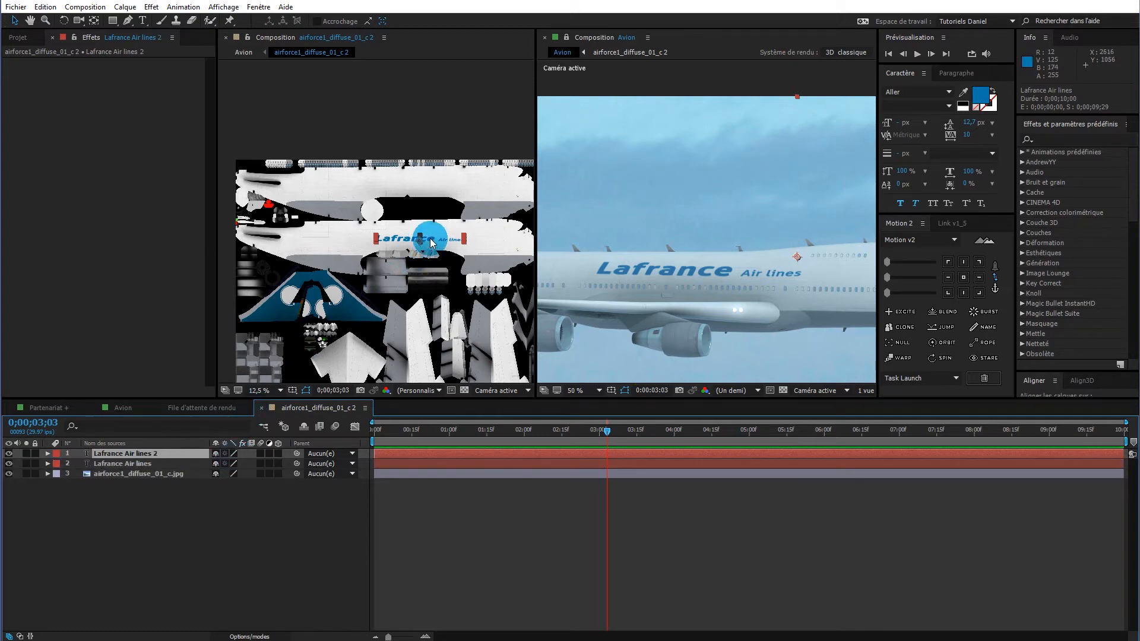
Move the duplicated Lafrance Air lines text up onto the upper fuselage texture at 2472, 344 and flip it horizontally.
drag(432, 243, 441, 187)
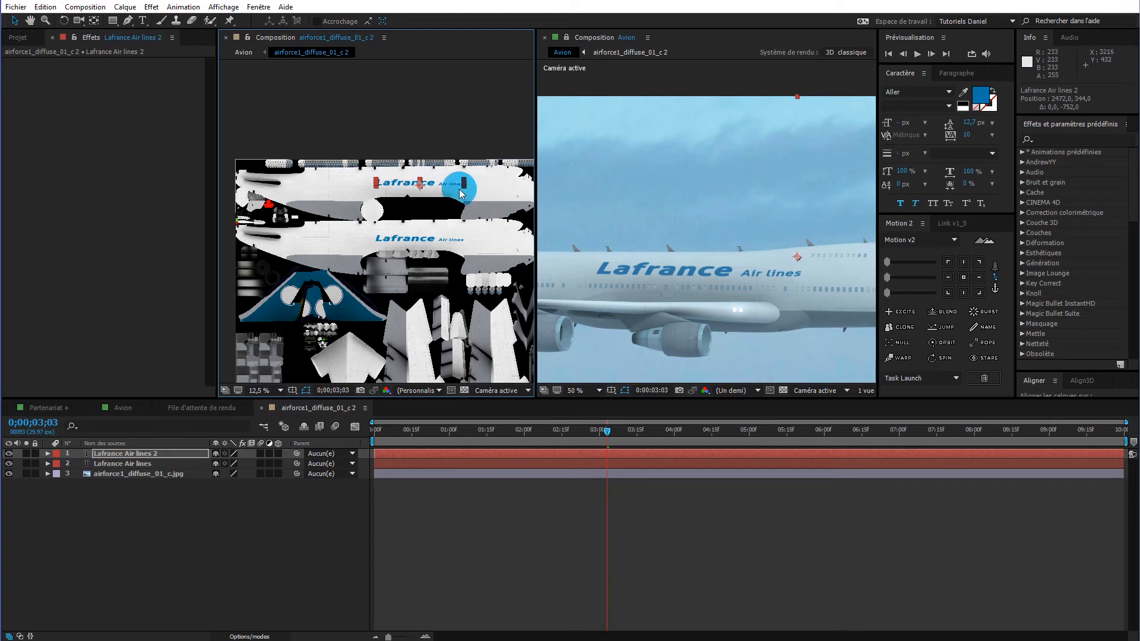
right_click(430, 183)
click(478, 244)
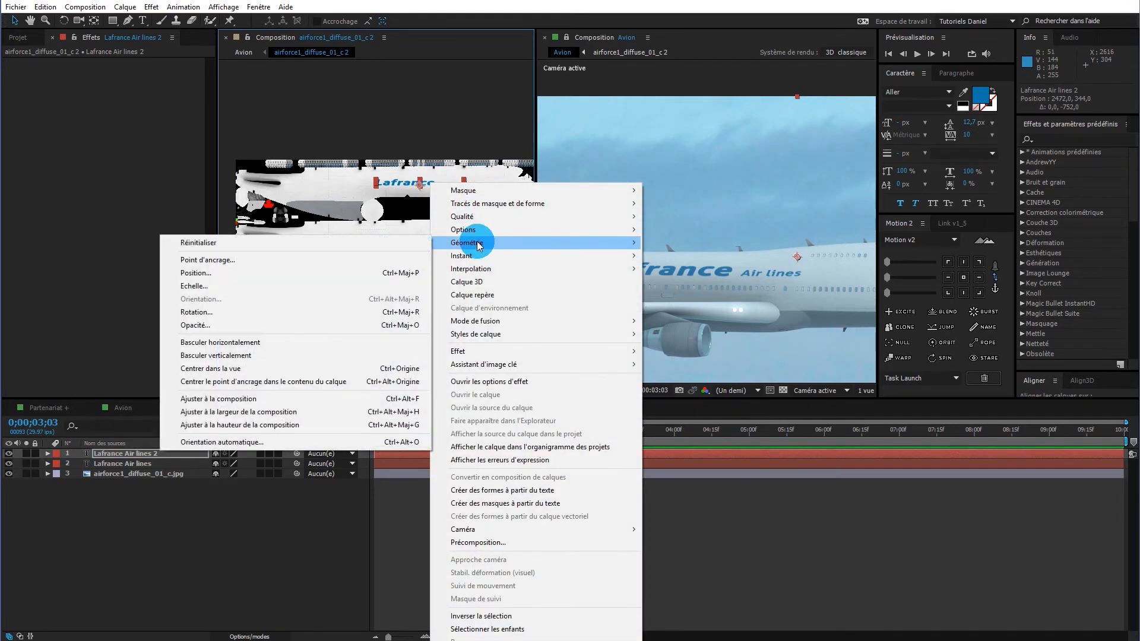
click(230, 343)
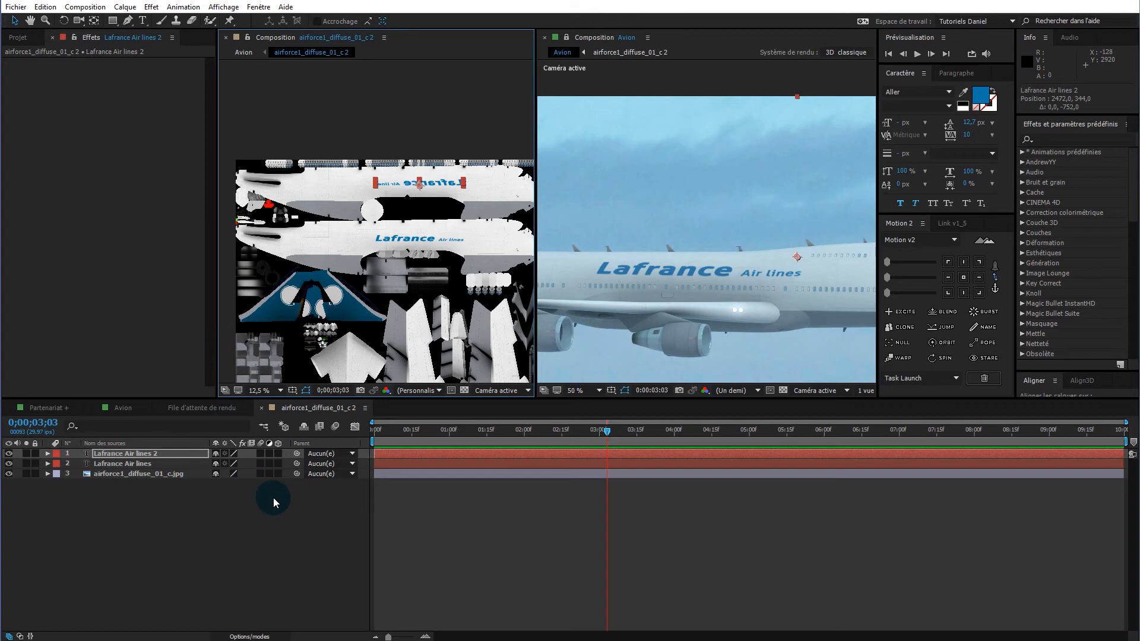
Show the Avion composition from Vue personnalisée 2 and orbit to the plane's front to examine the lettering on both sides.
click(826, 392)
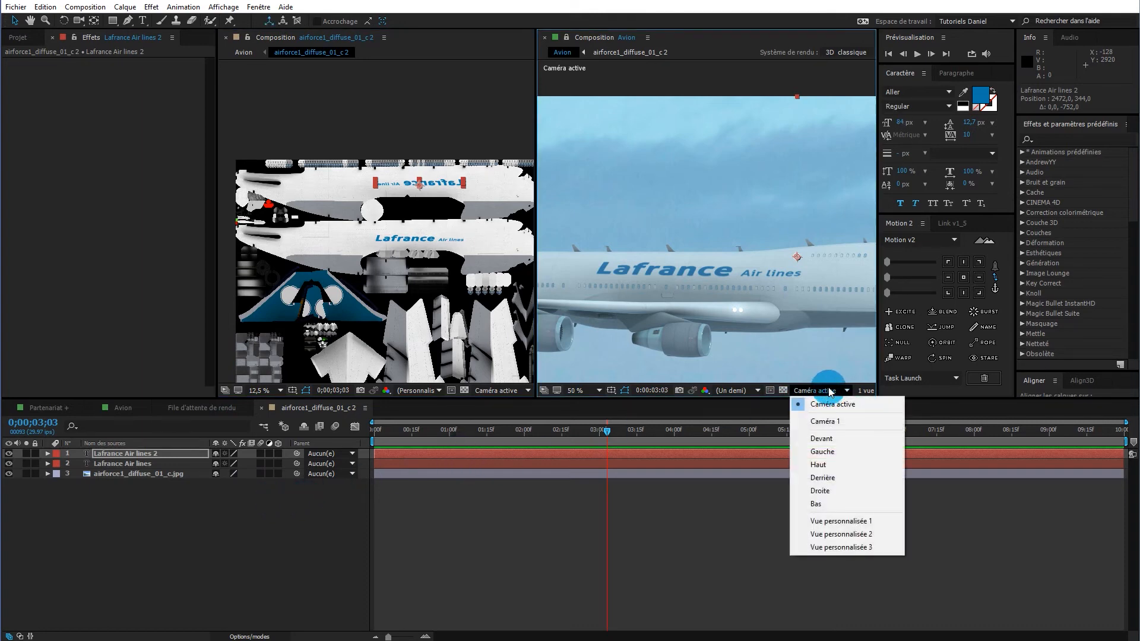
click(841, 522)
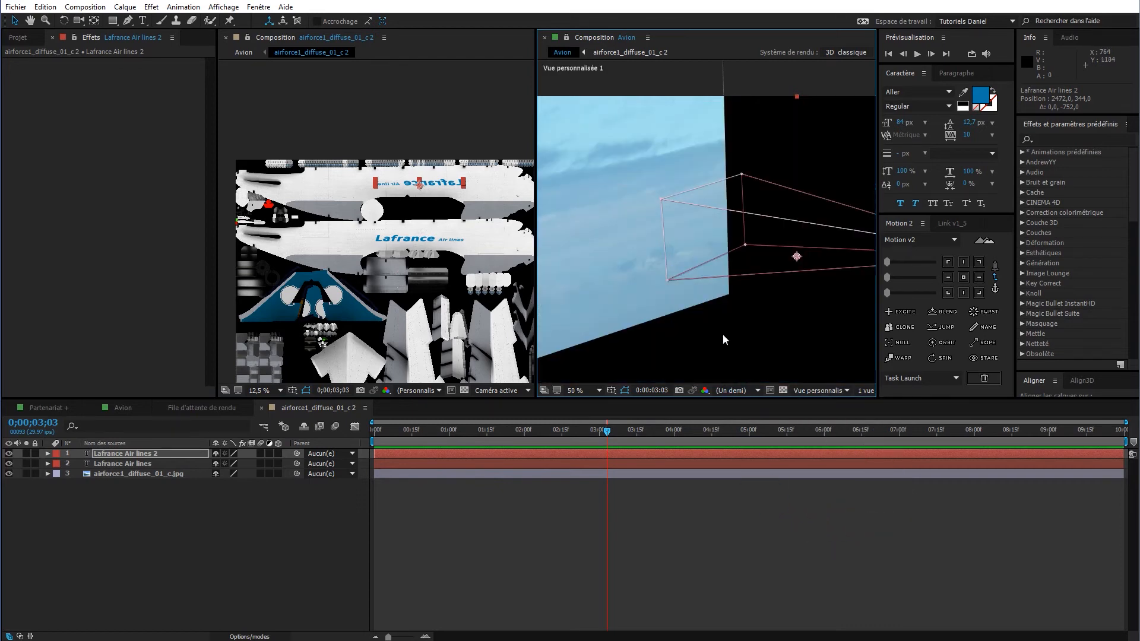
scroll(723, 338, down, 2)
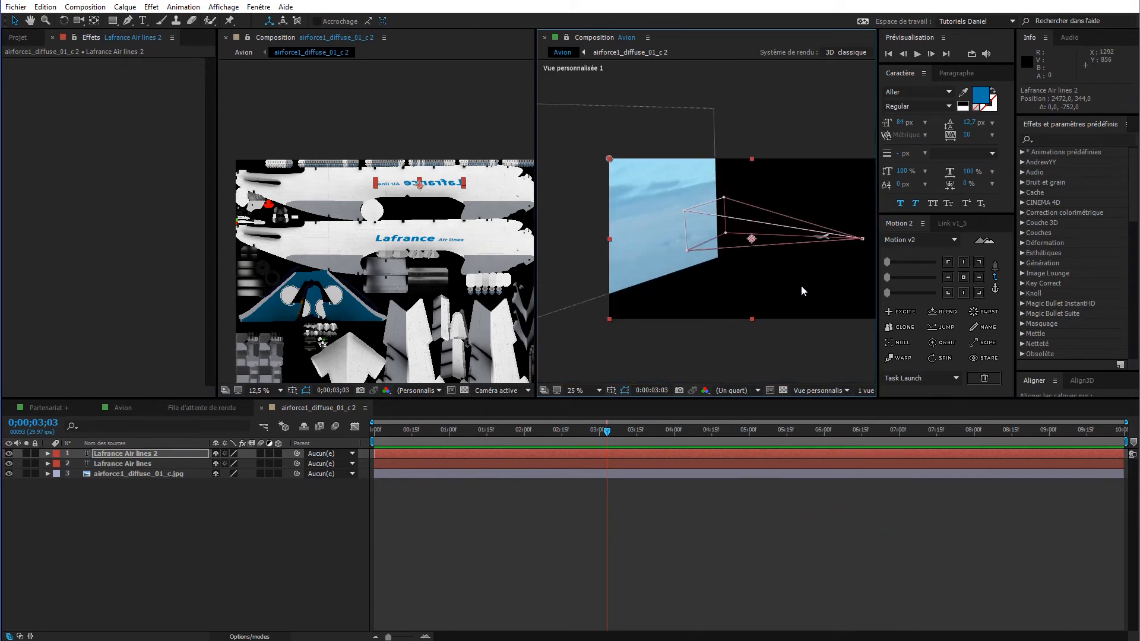
click(826, 389)
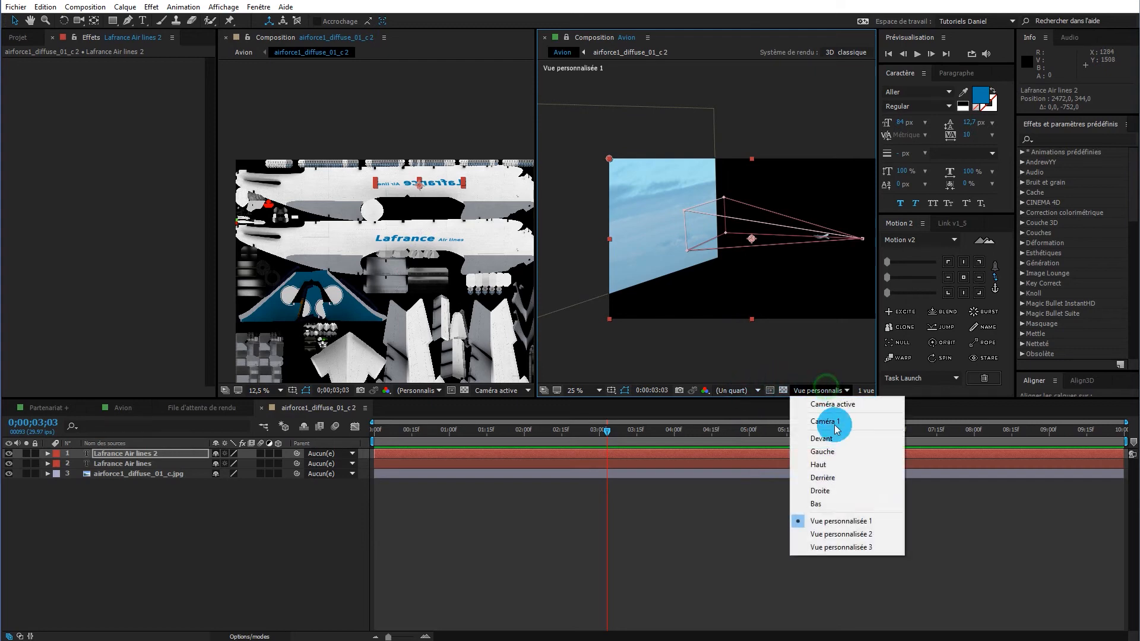
click(841, 534)
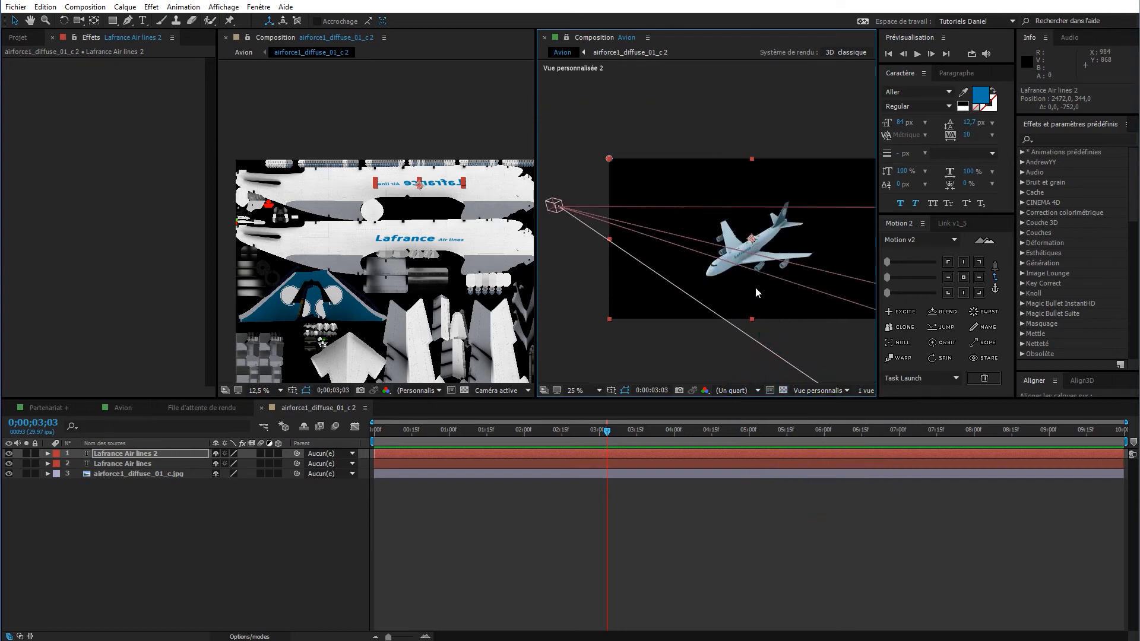
scroll(782, 298, up, 4)
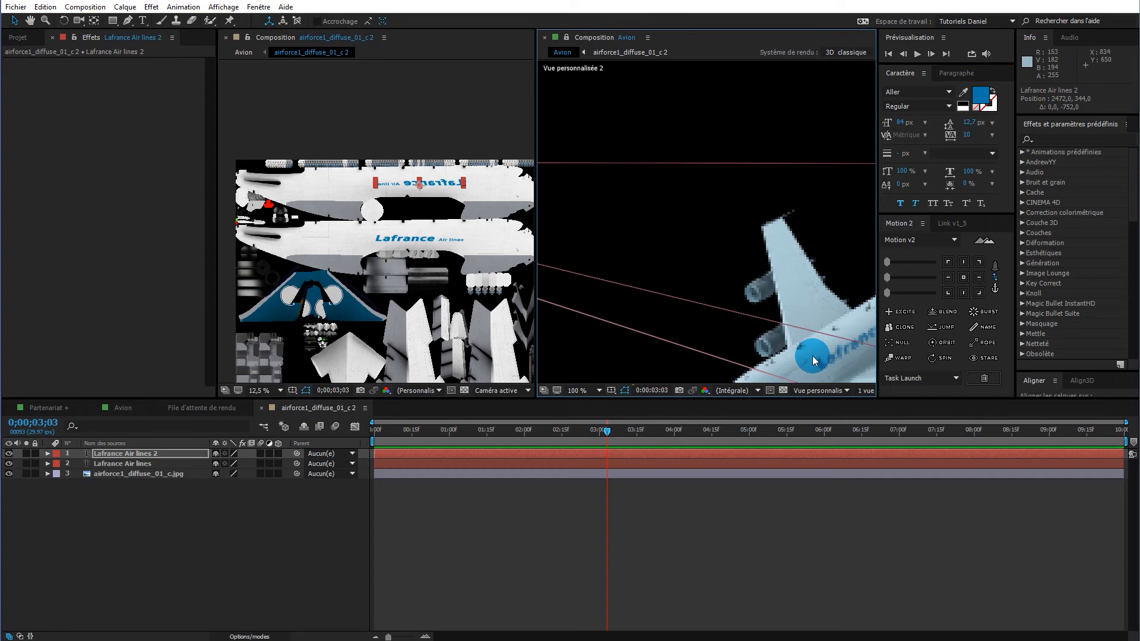
drag(814, 355, 652, 284)
key(v)
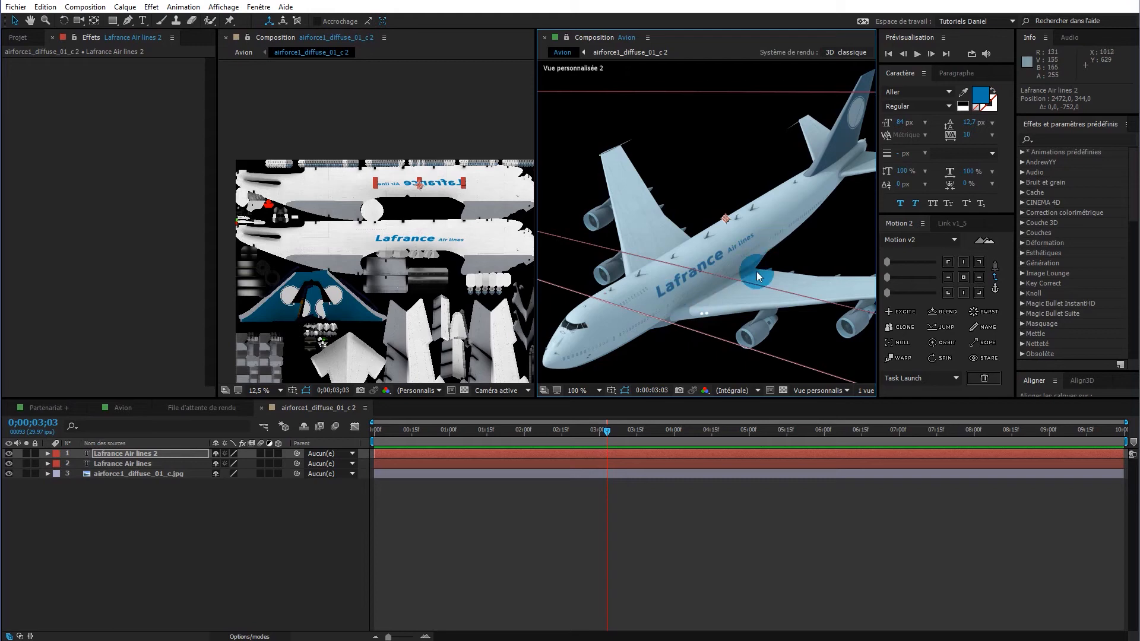
click(694, 303)
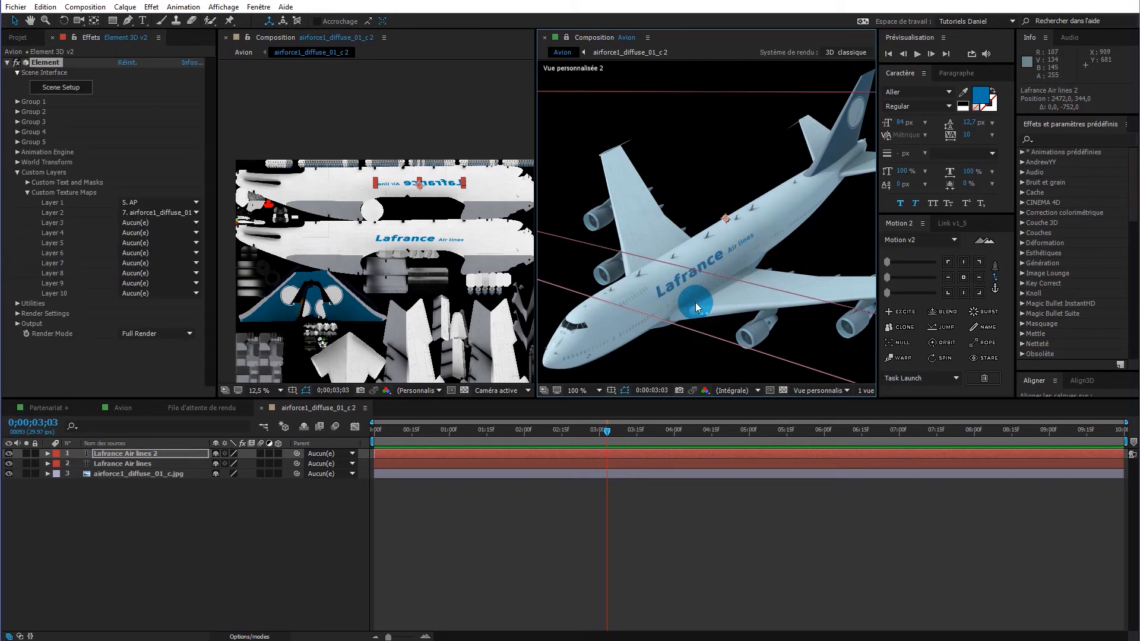
key(c)
drag(696, 301, 784, 313)
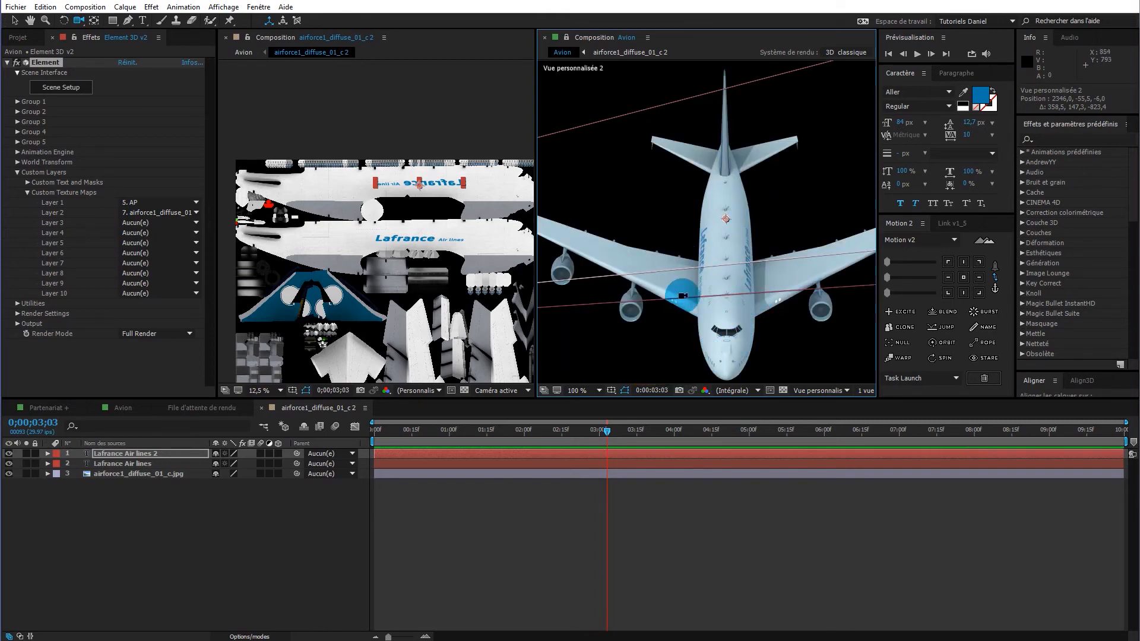
Add Logo 1920x1080.ai from the project as the top layer of the airforce1_diffuse_01_c 2 composition.
click(425, 313)
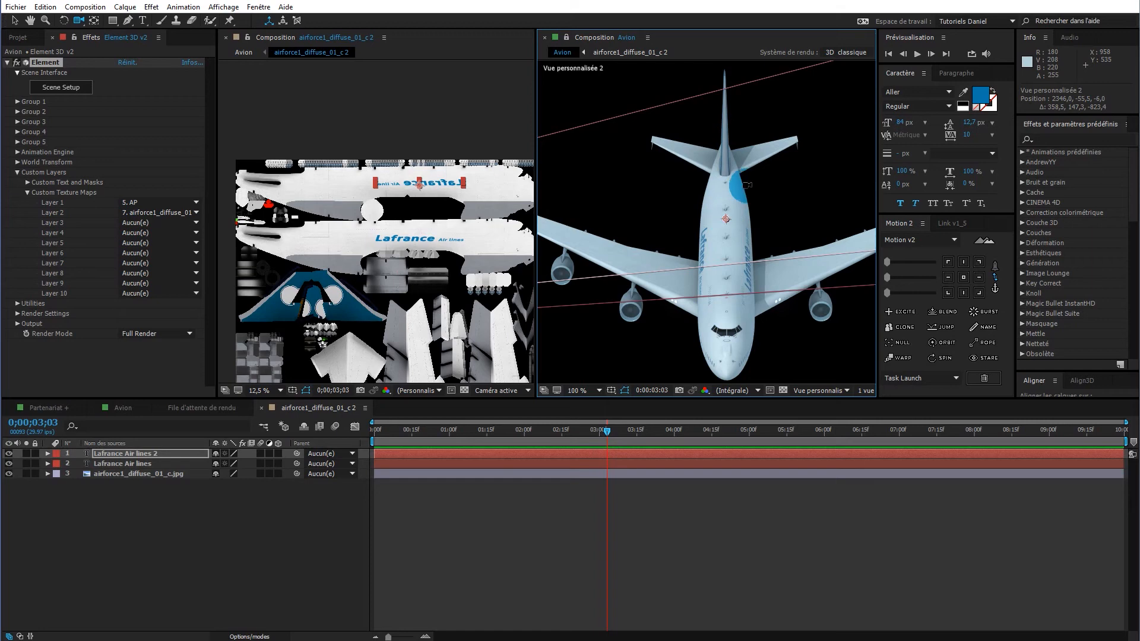
key(h)
drag(405, 300, 396, 215)
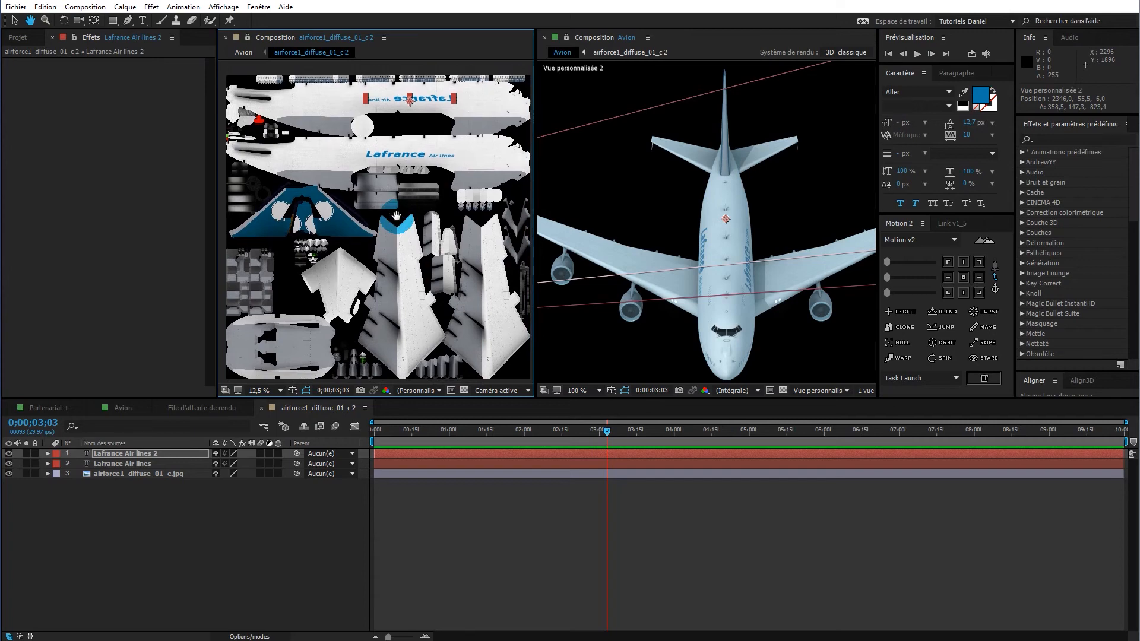
key(c)
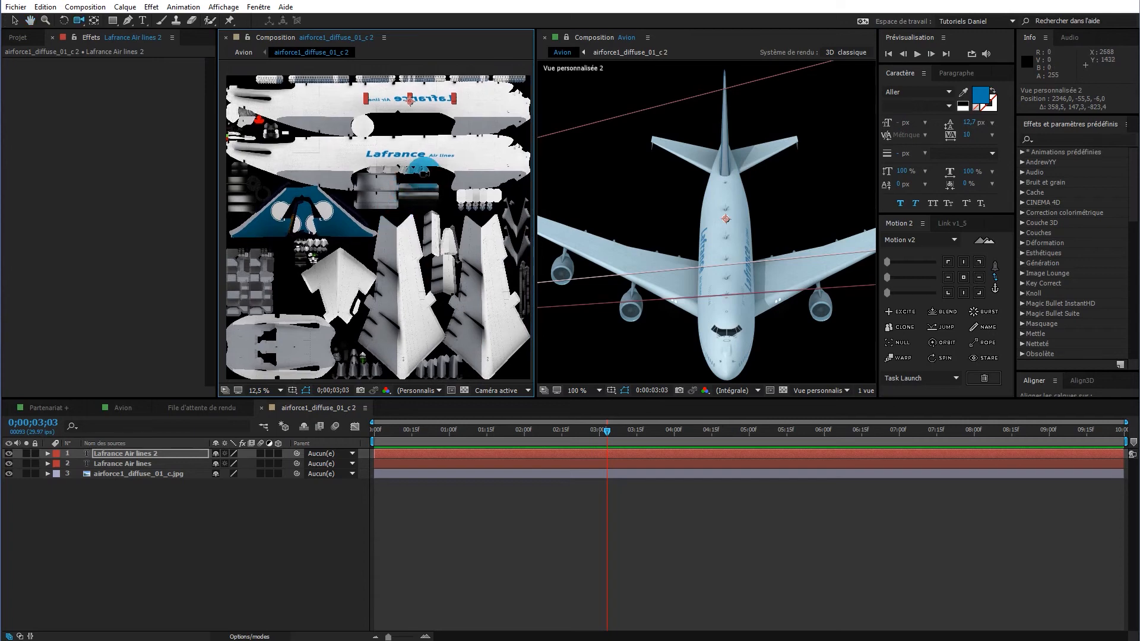
click(21, 38)
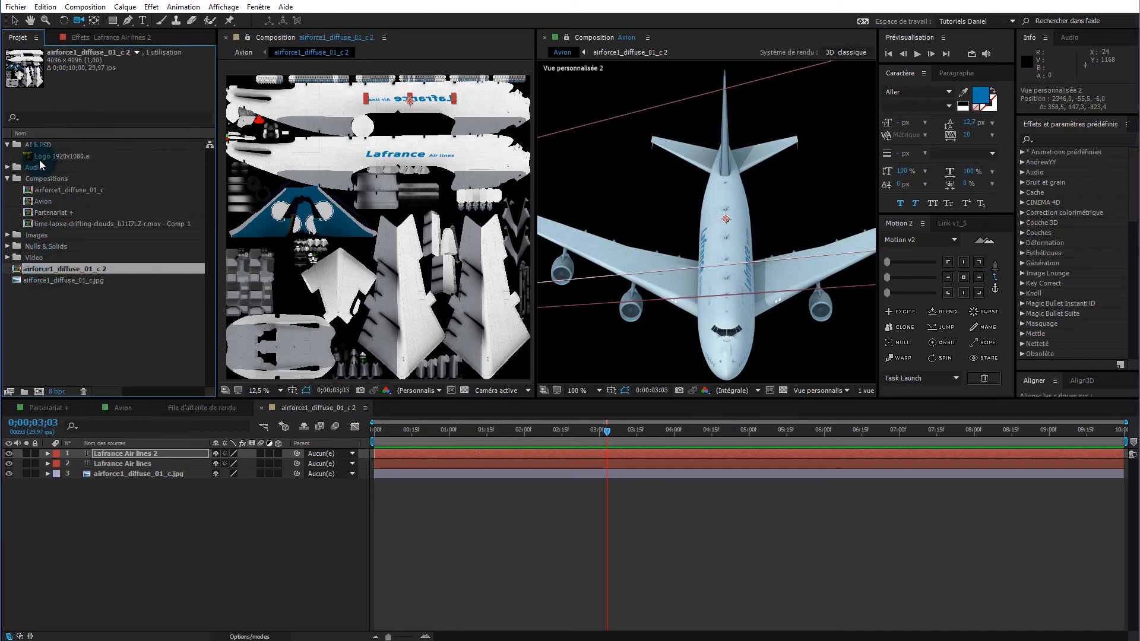
drag(42, 156, 219, 465)
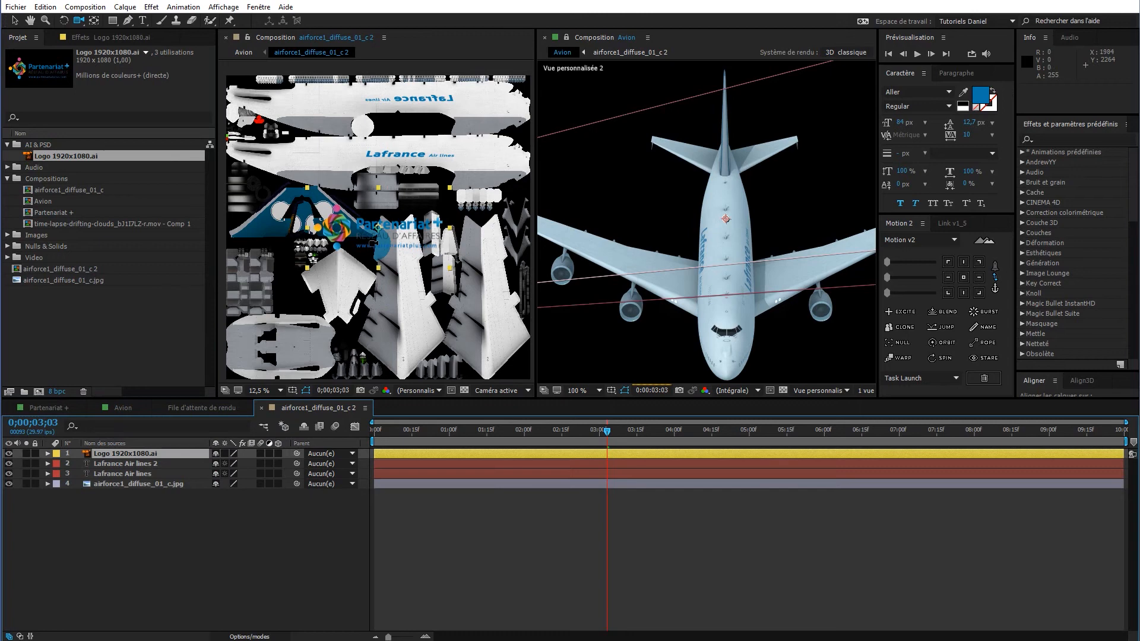
Place the logo on the lower fuselage texture near Air lines, scale it to 32%, and return the Avion view to Caméra active.
drag(411, 231, 471, 162)
drag(511, 122, 463, 151)
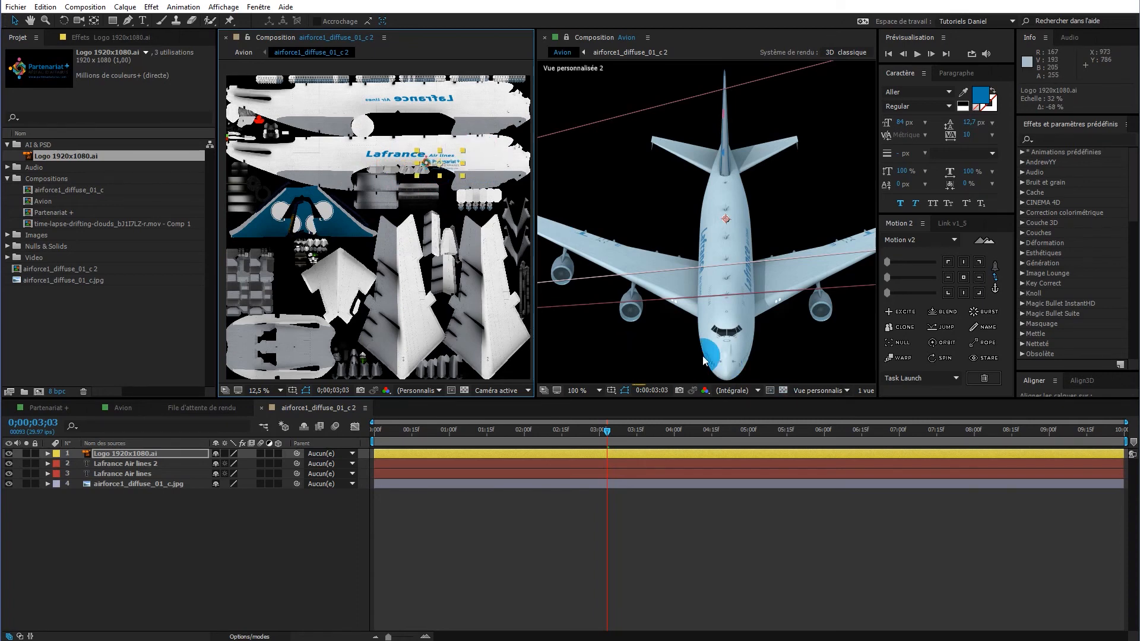
click(817, 391)
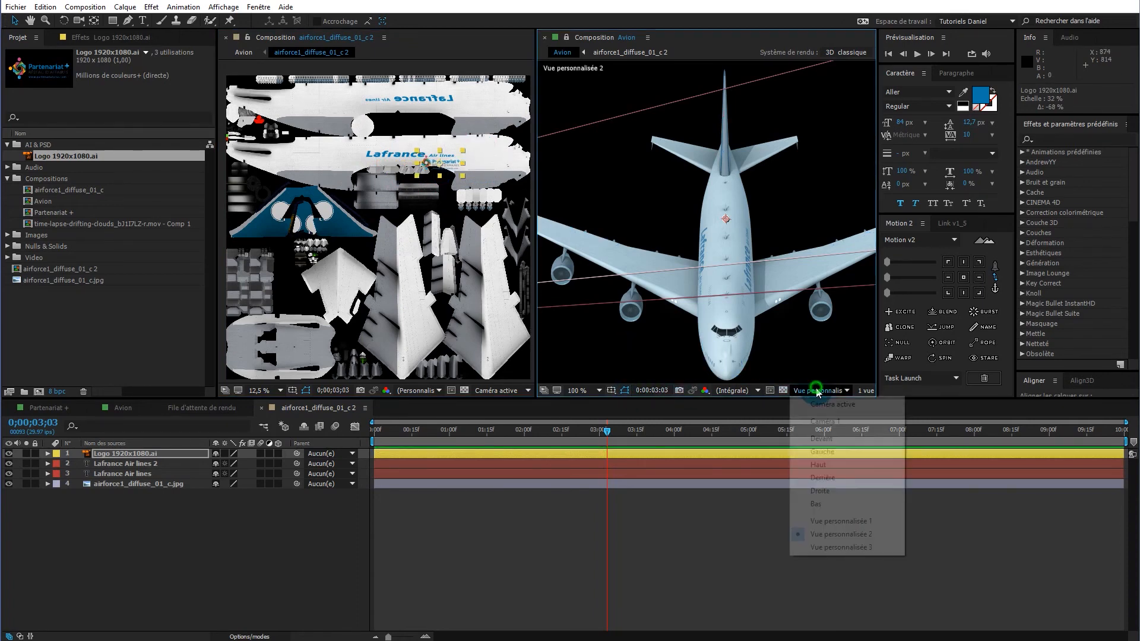
click(828, 408)
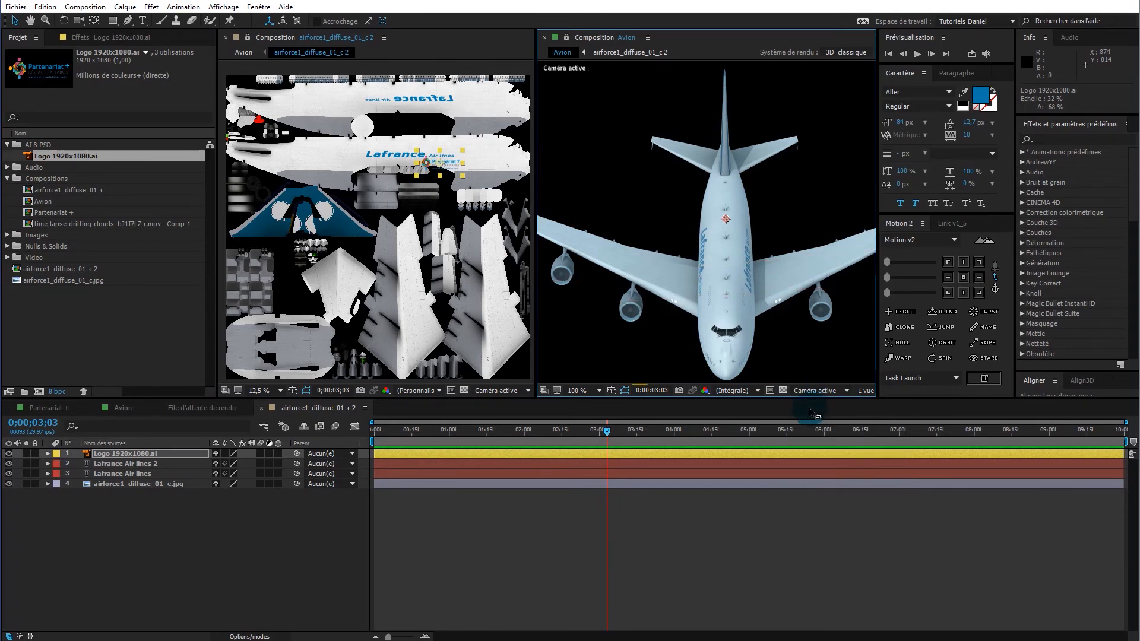
click(716, 326)
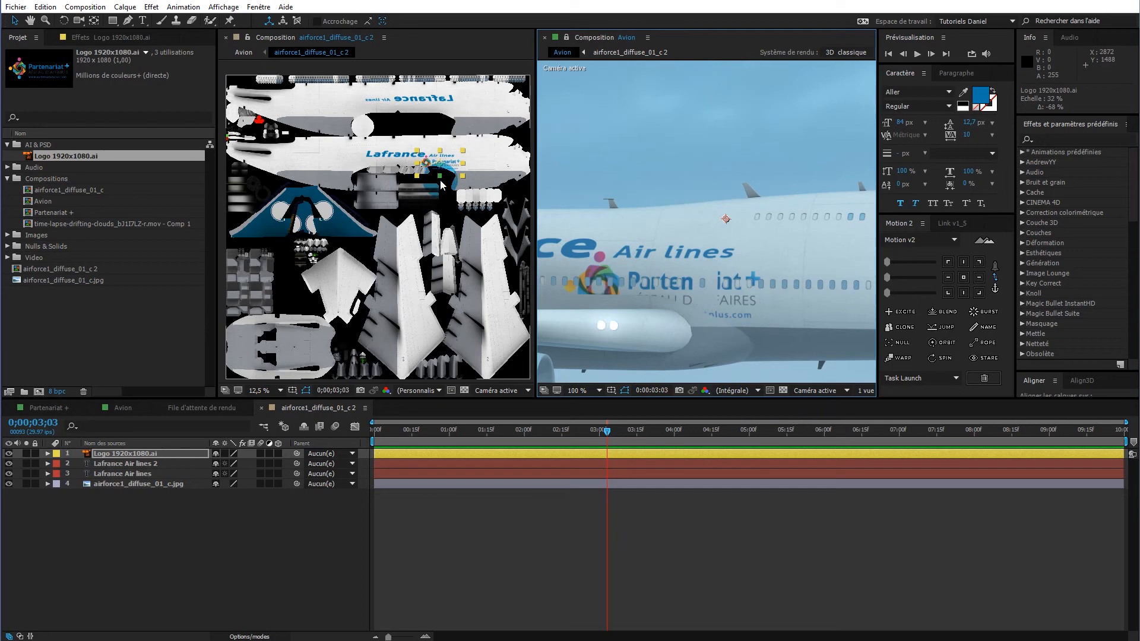
Scale the logo down to 26% and move it beyond the Air lines lettering, to about 3352, 1048.
drag(450, 164, 482, 143)
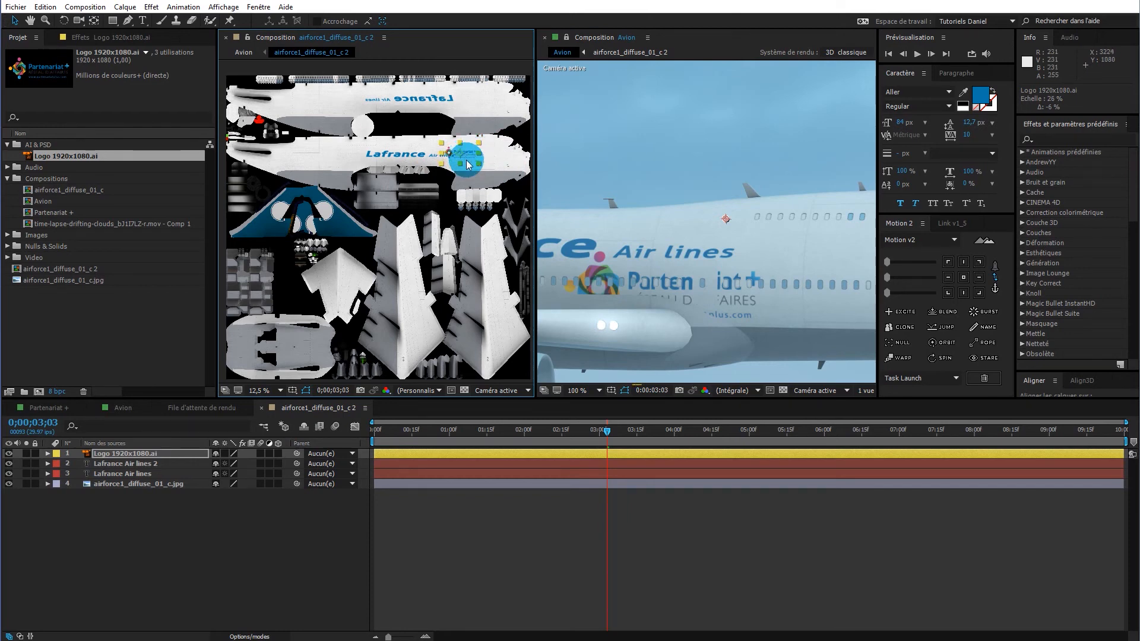
drag(465, 158, 482, 158)
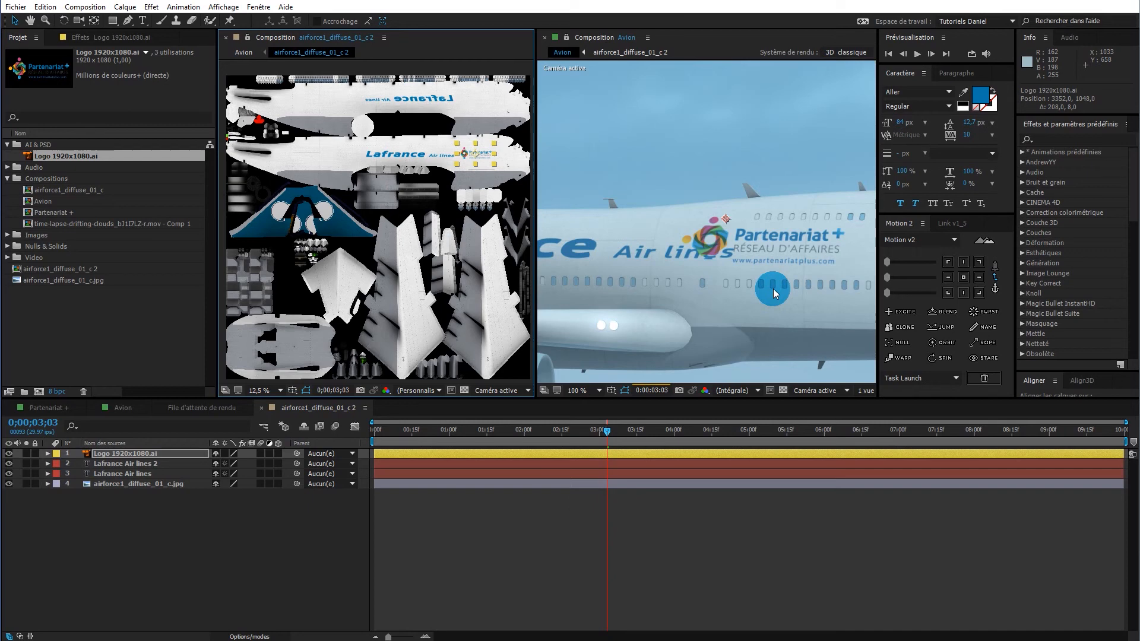
key(space)
drag(785, 296, 690, 301)
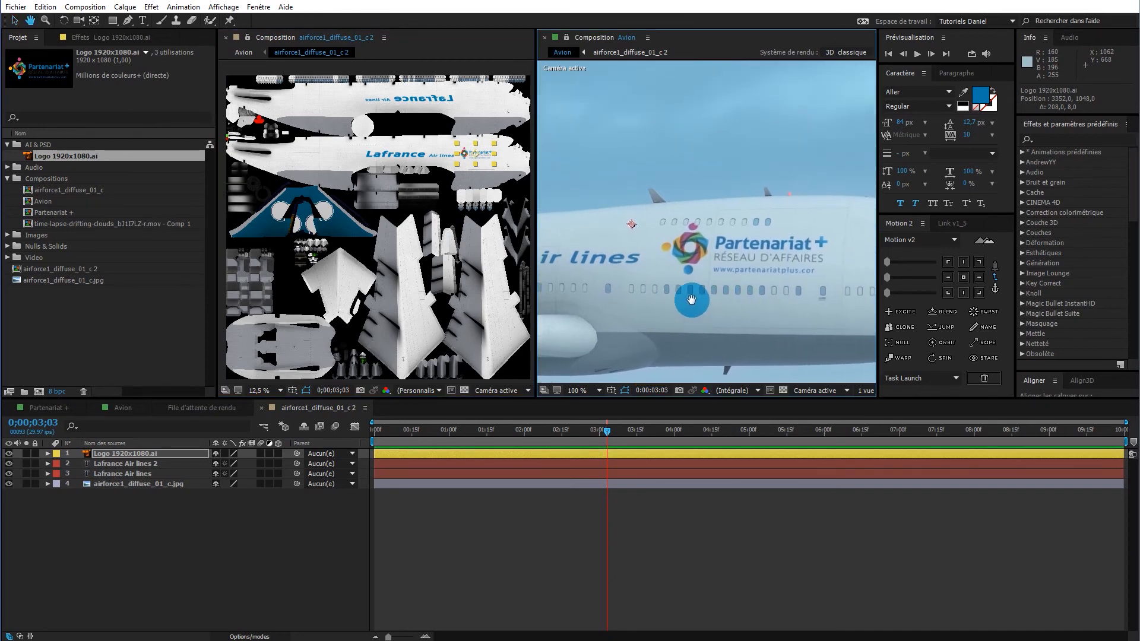
Flatten the logo to 26% width and 21% height, move it to about 3320, 1072, and check it on the whole plane.
drag(496, 149, 478, 150)
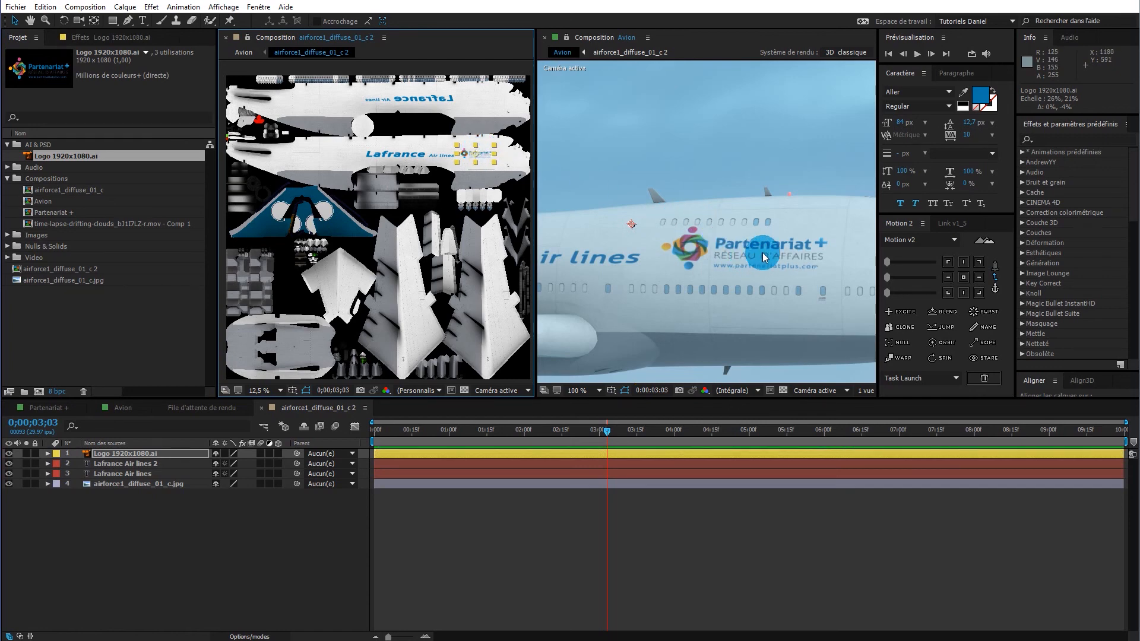
drag(483, 156, 480, 158)
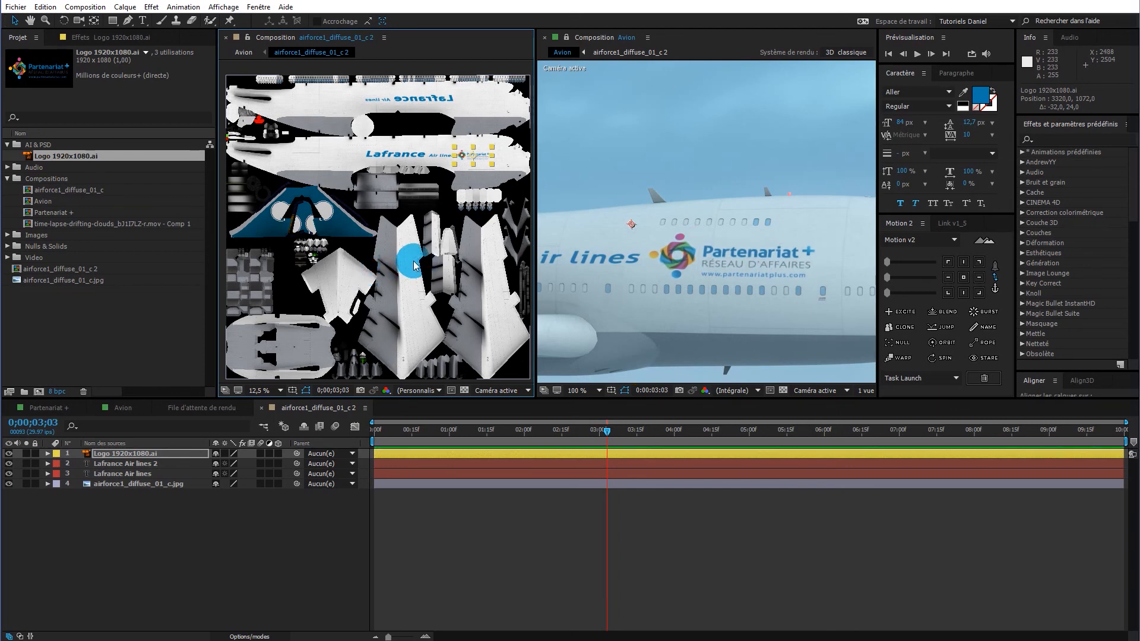
key(comma)
key(comma)
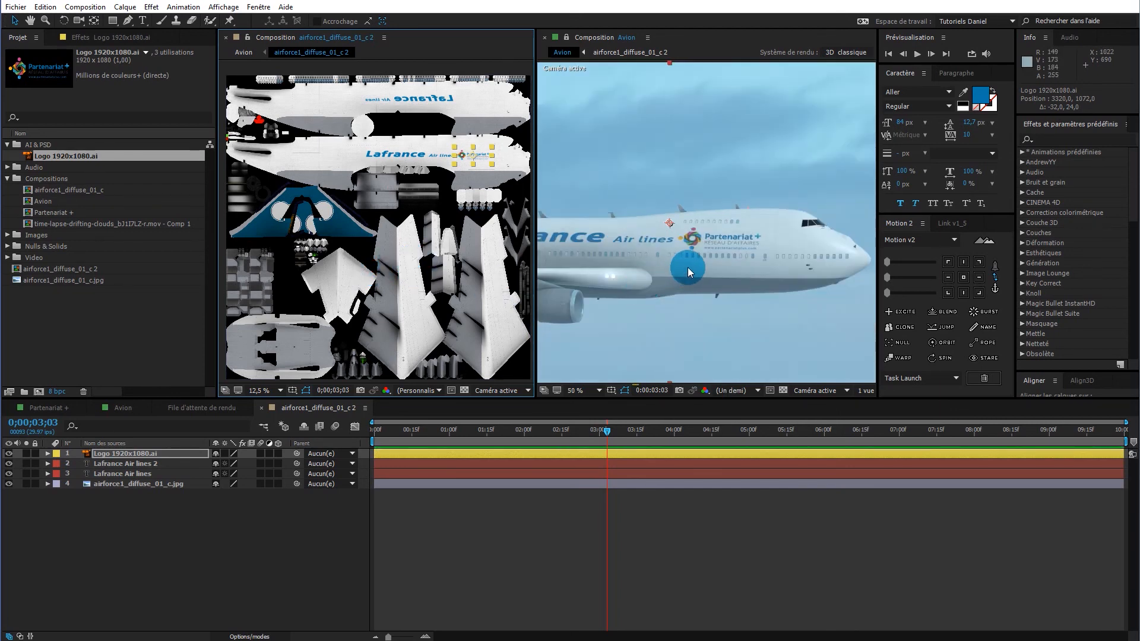
key(comma)
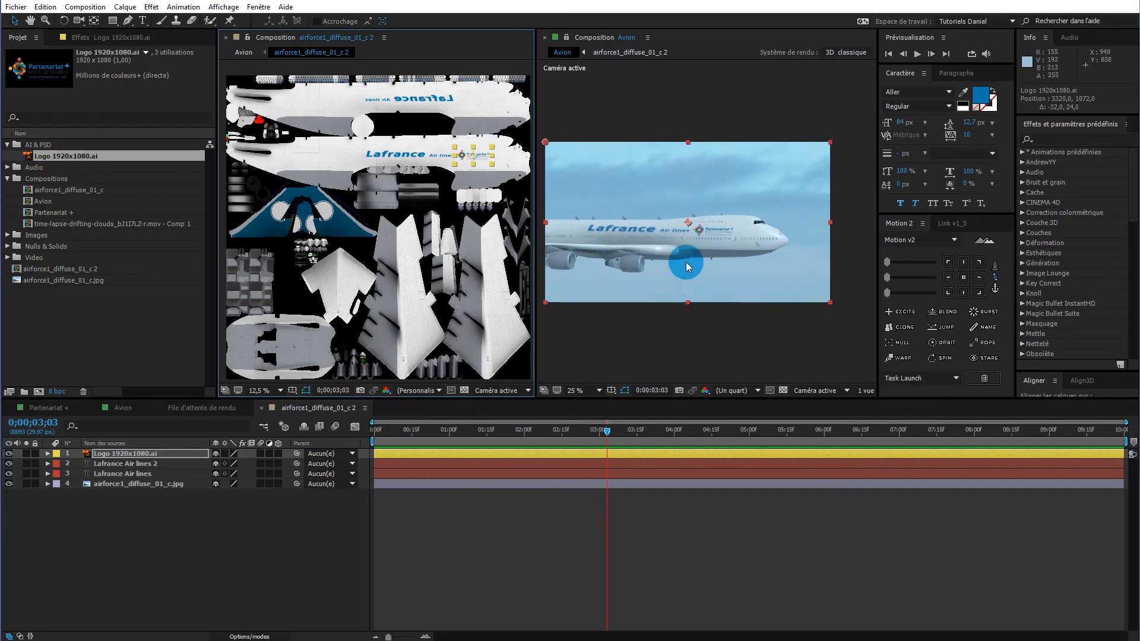
key(period)
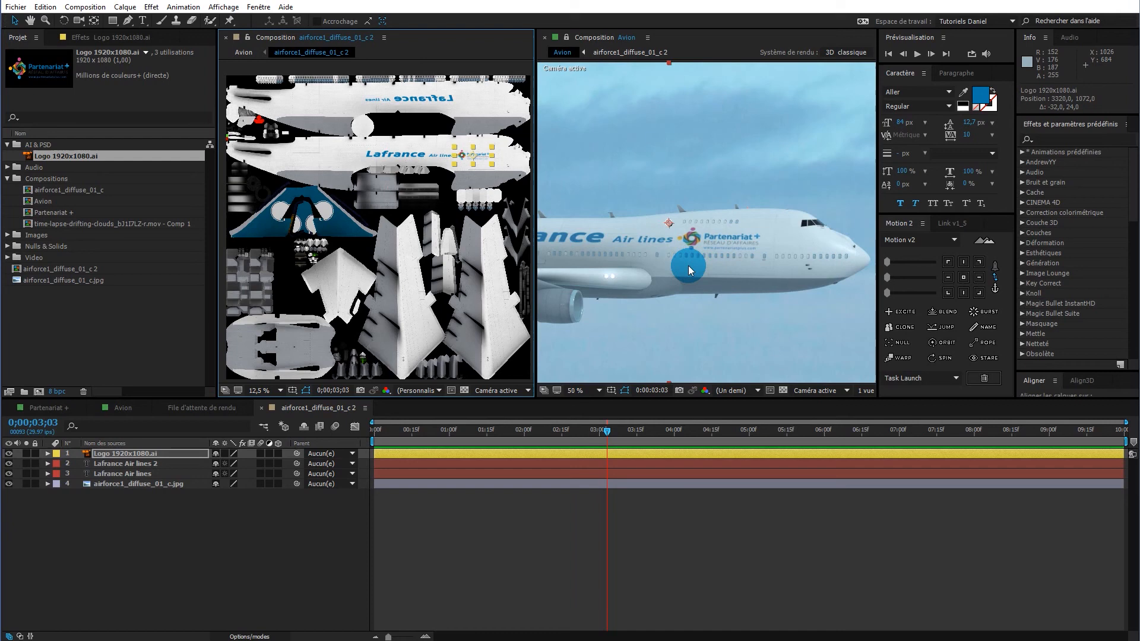
key(comma)
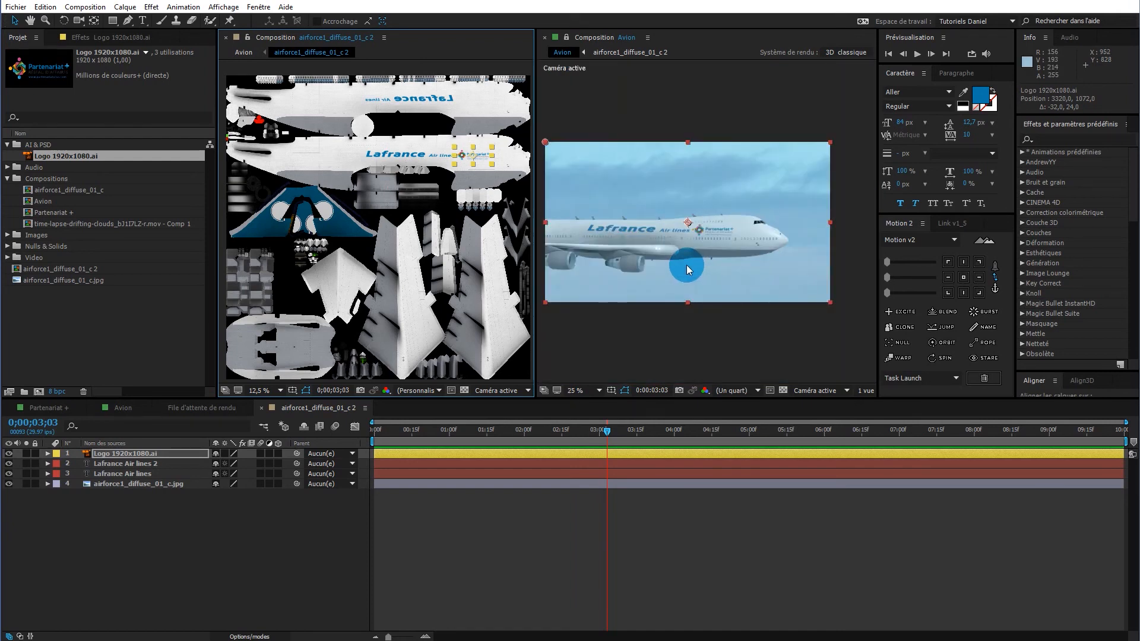